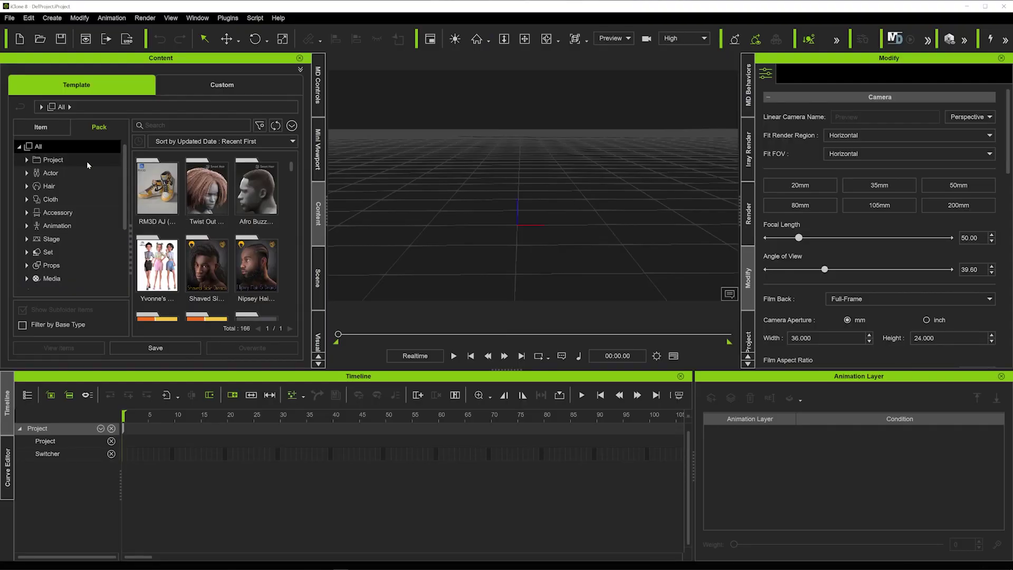
Step: Add the CC4 Camila character wearing a pink top and denim shorts from the Characters pack to the scene
{"action": "left_click", "coordinate": [51, 173]}
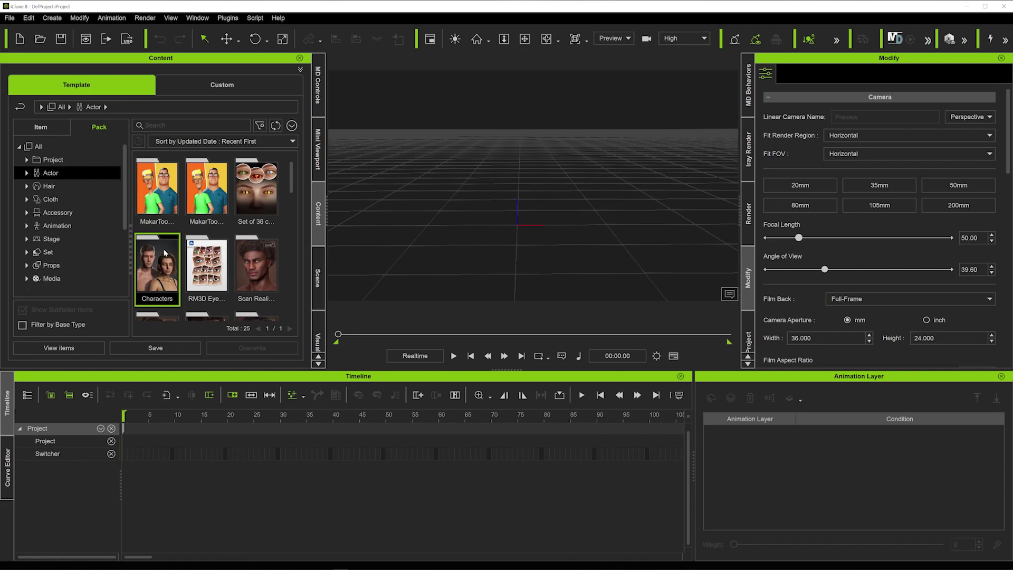
{"action": "scroll", "coordinate": [200, 243], "scroll_direction": "down", "scroll_amount": 3}
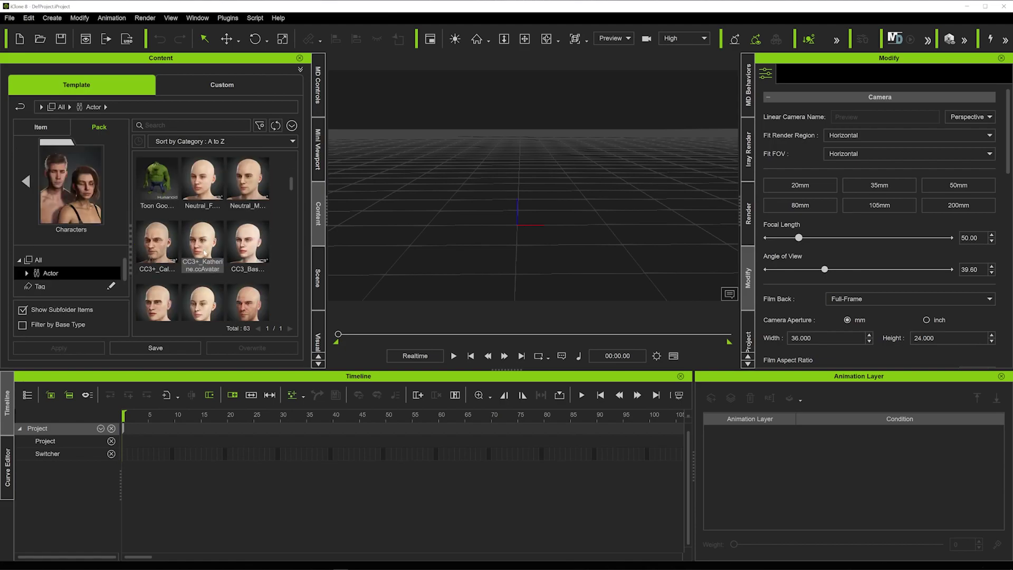
{"action": "scroll", "coordinate": [206, 258], "scroll_direction": "down", "scroll_amount": 1}
{"action": "left_click_drag", "start_coordinate": [157, 182], "coordinate": [523, 205]}
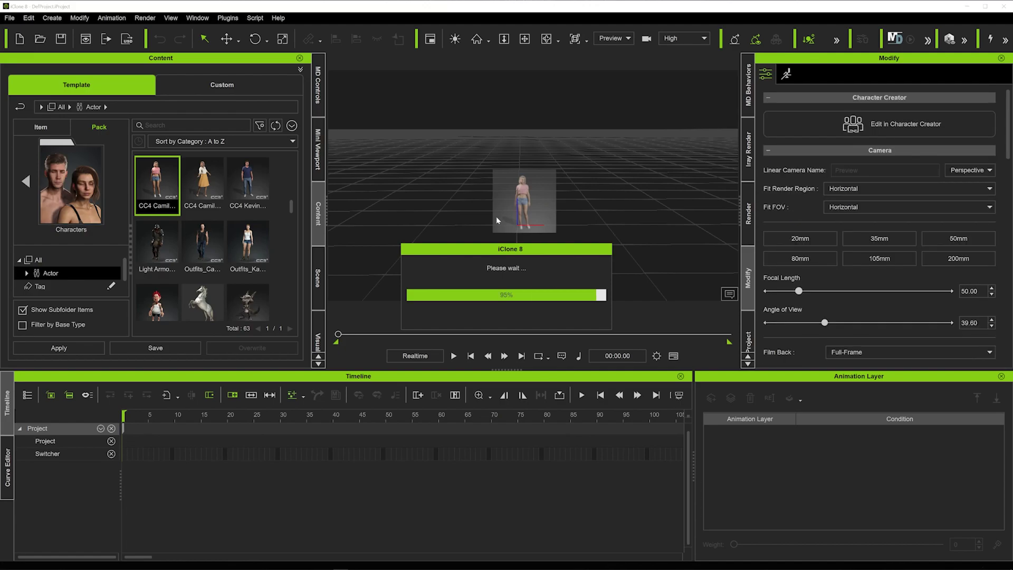
{"action": "scroll", "coordinate": [504, 222], "scroll_direction": "up", "scroll_amount": 4}
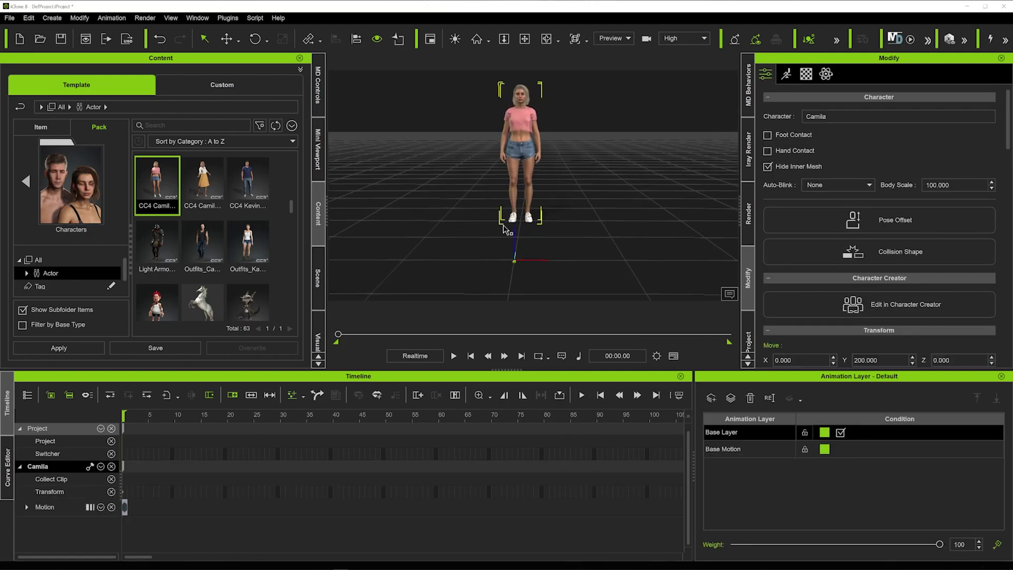
{"action": "middle_click_drag", "start_coordinate": [504, 222], "coordinate": [498, 235]}
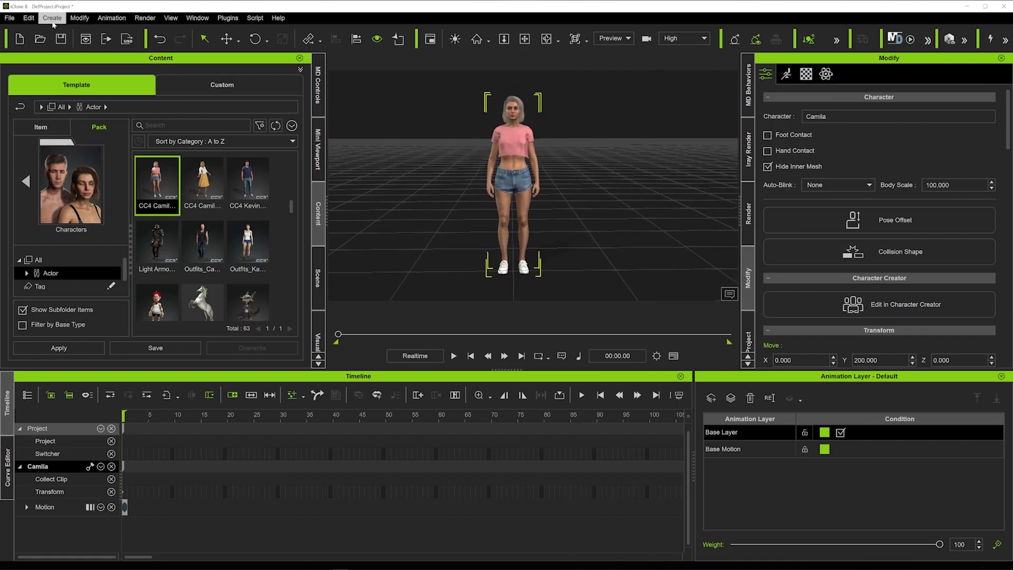
Step: Create a box primitive in the scene
{"action": "left_click", "coordinate": [52, 19]}
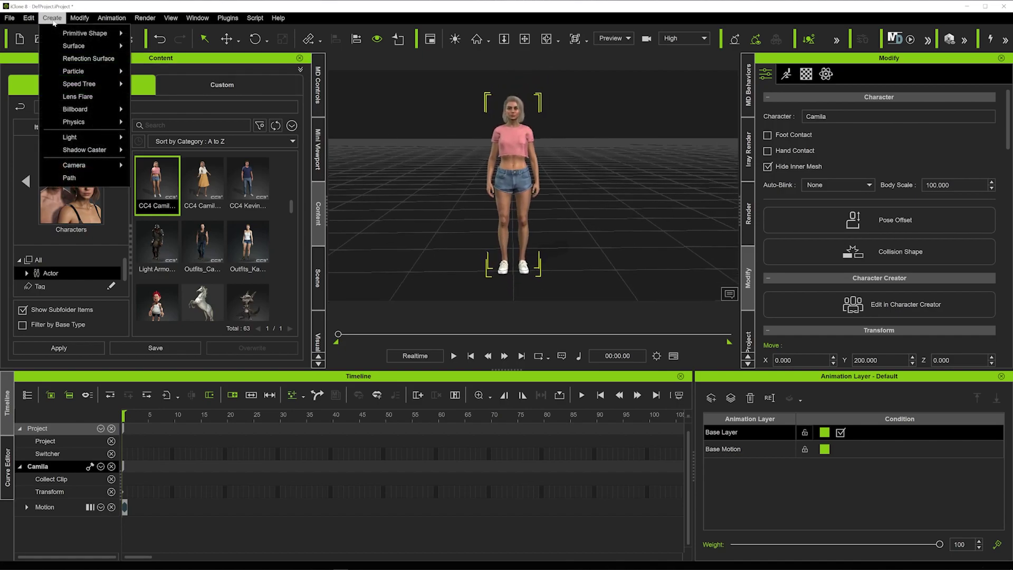
{"action": "mouse_move", "coordinate": [105, 34]}
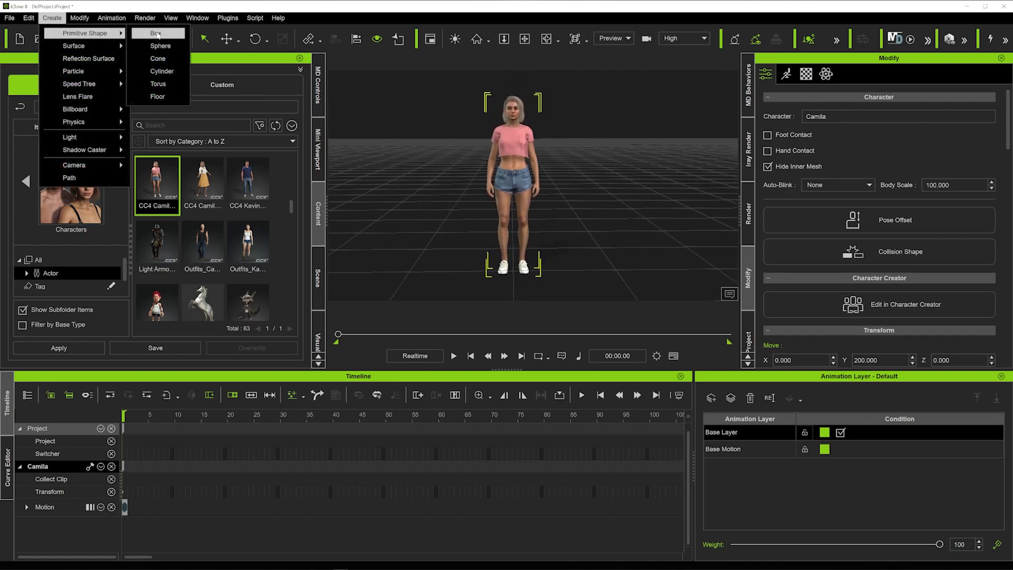
{"action": "left_click", "coordinate": [156, 34]}
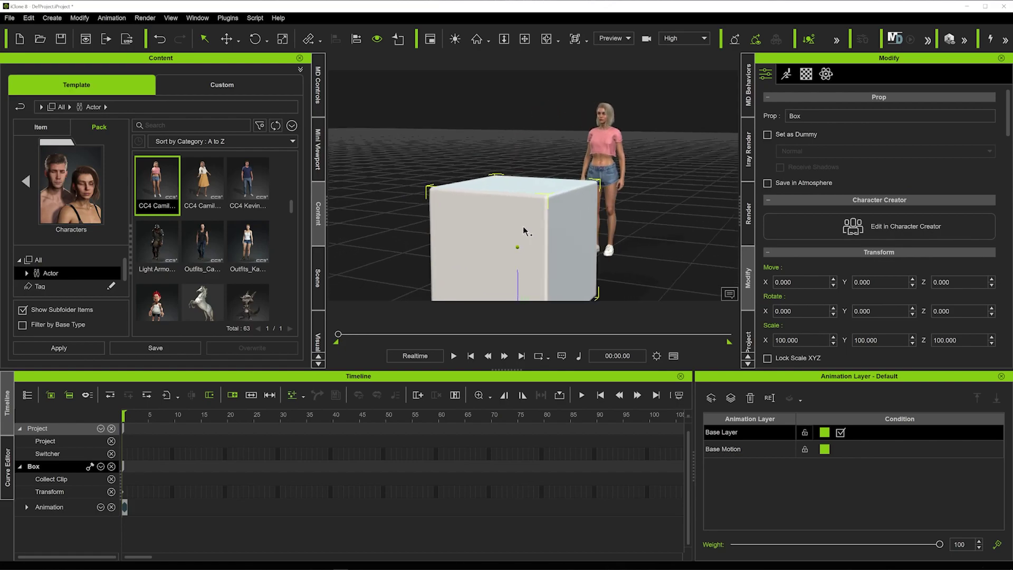
Step: Flatten the box to a scale of about 108.7, 108.7, 22.1 and place it around the character's waist, about Y 202.6, Z 74.4
{"action": "key", "text": "r"}
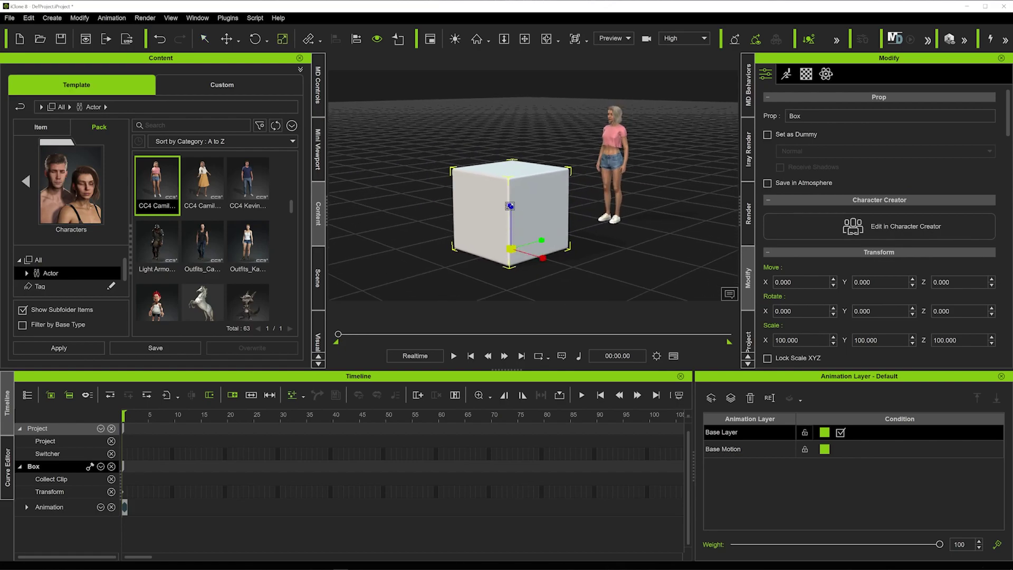
{"action": "left_click_drag", "start_coordinate": [511, 248], "coordinate": [499, 269]}
{"action": "key", "text": "f"}
{"action": "mouse_move", "coordinate": [499, 271]}
{"action": "right_mouse_down"}
{"action": "mouse_move", "coordinate": [536, 268]}
{"action": "mouse_move", "coordinate": [534, 245]}
{"action": "mouse_move", "coordinate": [513, 264]}
{"action": "right_mouse_up"}
{"action": "left_click_drag", "start_coordinate": [512, 264], "coordinate": [705, 241]}
{"action": "right_click_drag", "start_coordinate": [706, 241], "coordinate": [560, 251]}
{"action": "left_click_drag", "start_coordinate": [560, 250], "coordinate": [562, 138]}
{"action": "right_click_drag", "start_coordinate": [561, 137], "coordinate": [577, 132]}
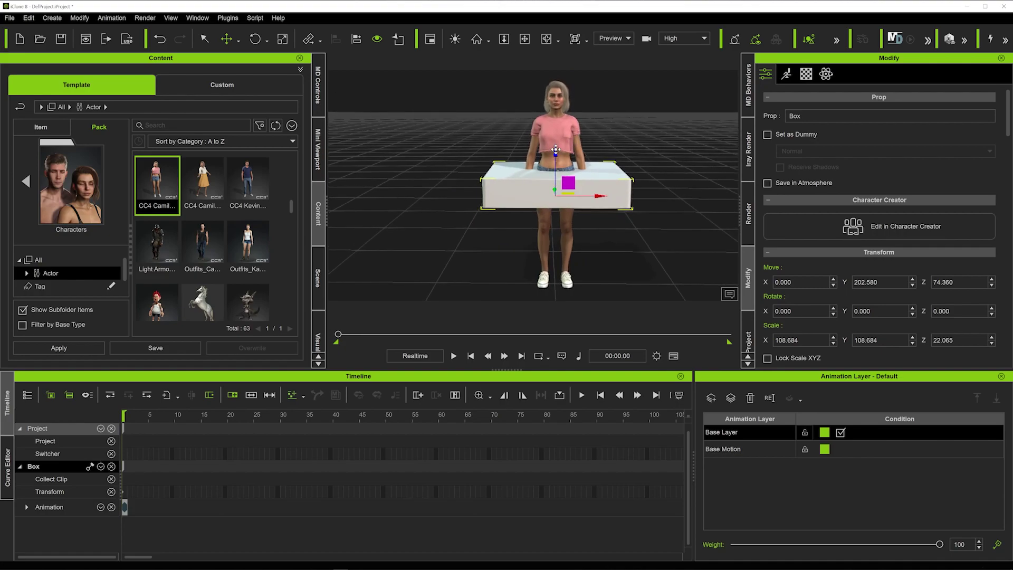
Step: Duplicate the waist box down to knee level at about Z 30.2 and scale the copy to about 67.2, 67.2, 13.6
{"action": "left_click_drag", "start_coordinate": [555, 150], "coordinate": [555, 202], "text": "shift"}
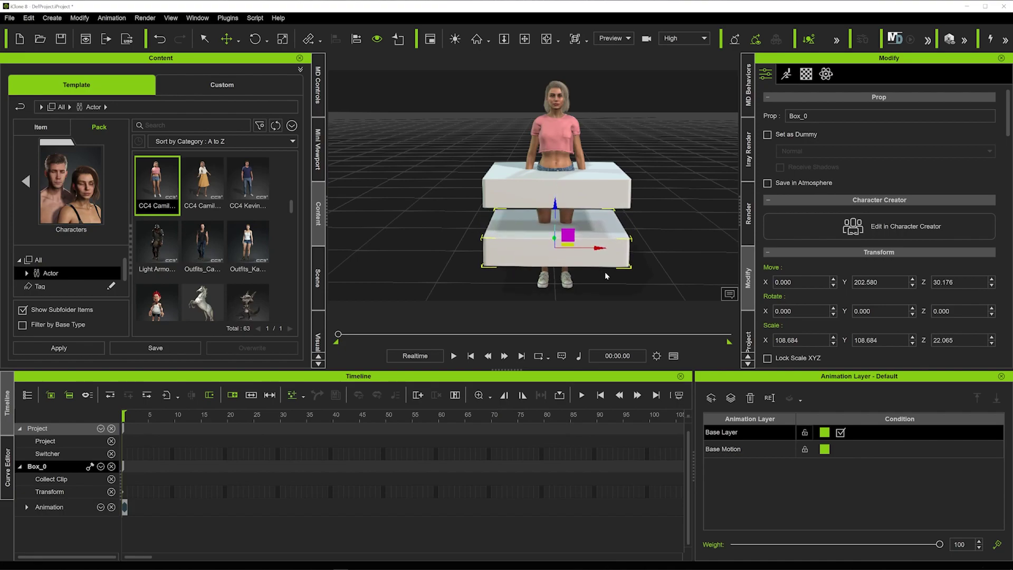
{"action": "key", "text": "r"}
{"action": "left_click_drag", "start_coordinate": [555, 247], "coordinate": [526, 296]}
{"action": "right_click_drag", "start_coordinate": [527, 296], "coordinate": [560, 238]}
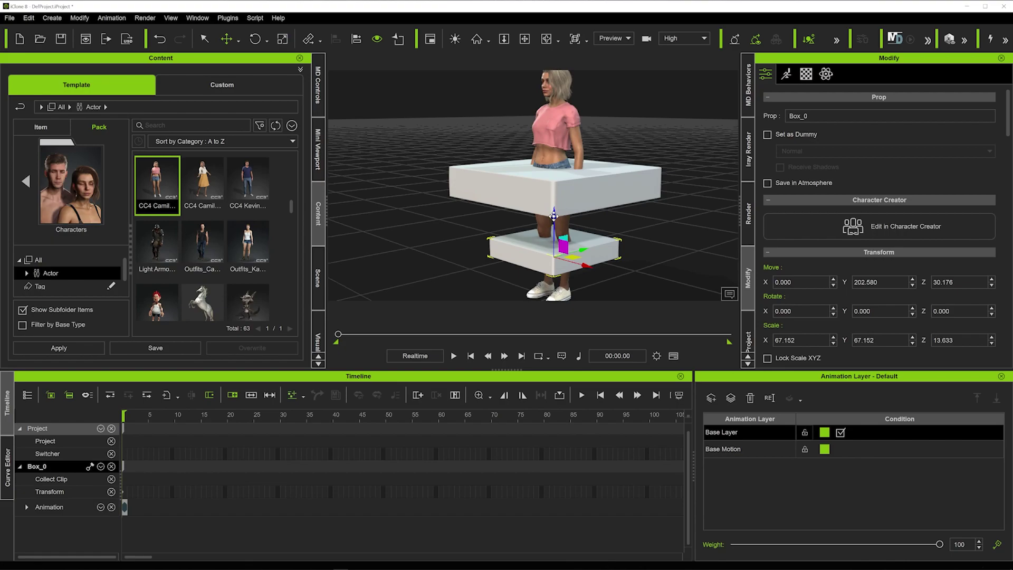
Step: Duplicate the knee box up to neck level at about Z 134.8 and scale the copy to about 38.9, 38.9, 7.9
{"action": "left_click_drag", "start_coordinate": [553, 214], "coordinate": [535, 84], "text": "shift"}
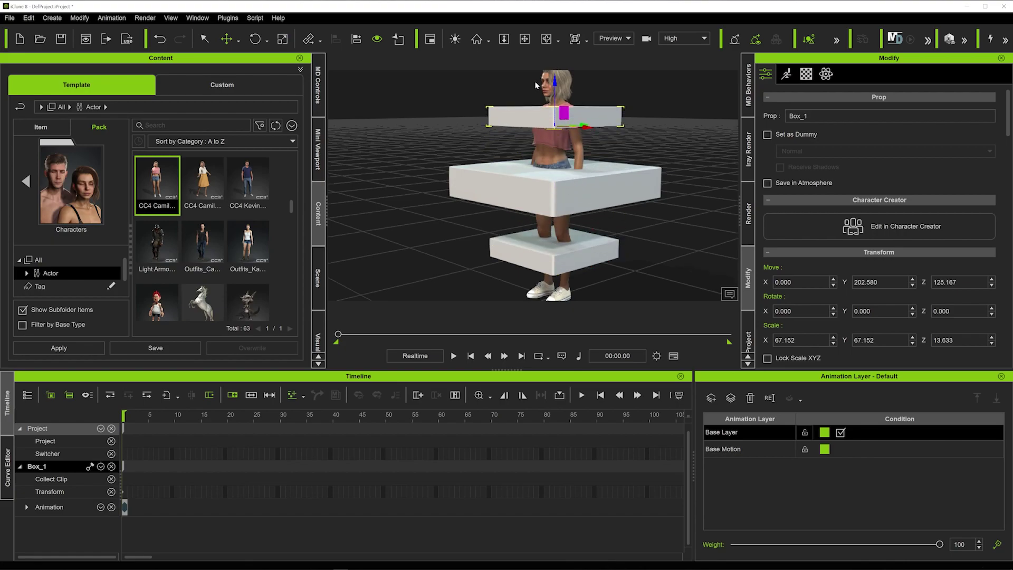
{"action": "right_click_drag", "start_coordinate": [578, 161], "coordinate": [520, 128]}
{"action": "left_click_drag", "start_coordinate": [518, 128], "coordinate": [515, 116]}
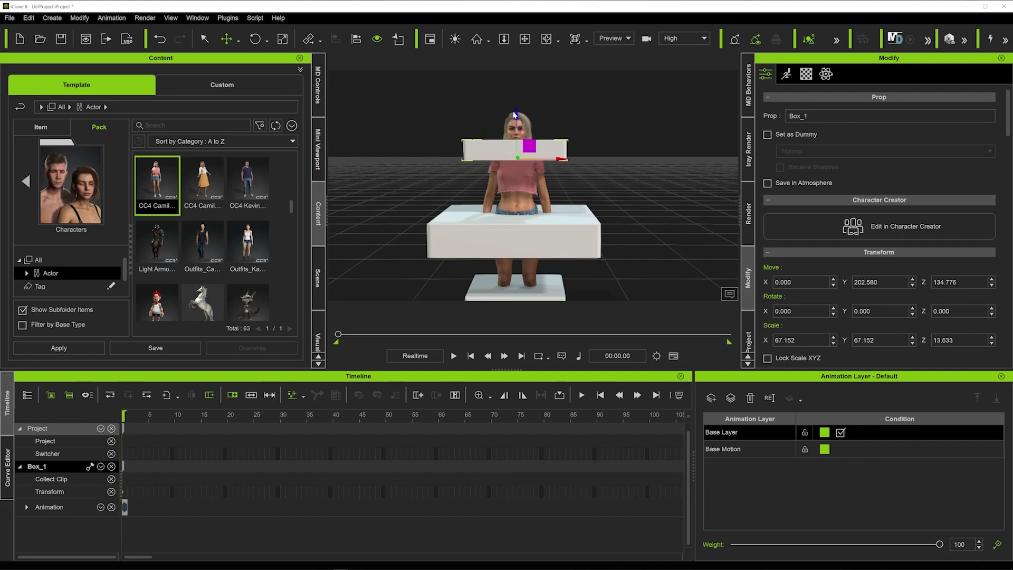
{"action": "right_click_drag", "start_coordinate": [515, 115], "coordinate": [536, 161]}
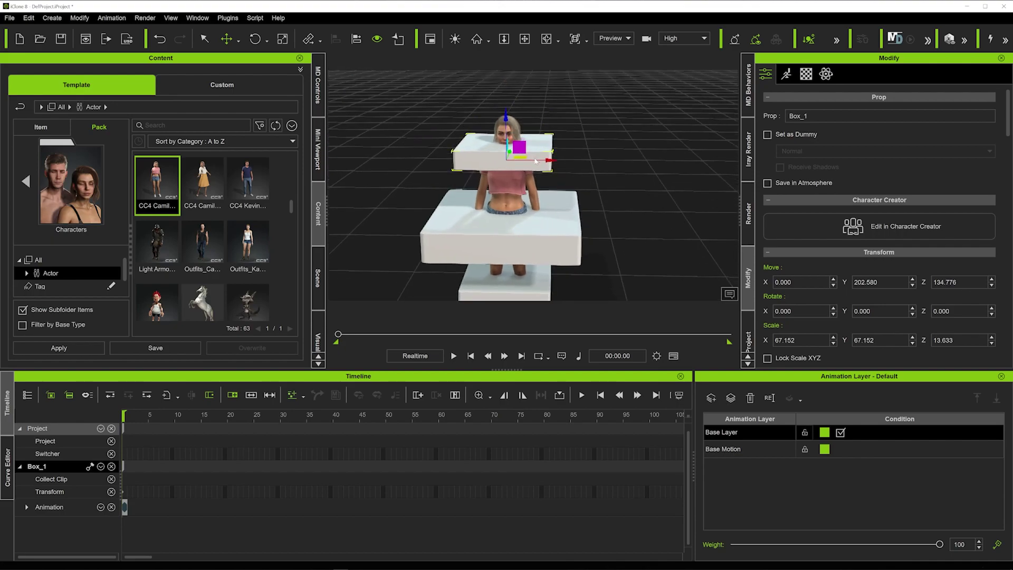
{"action": "left_click_drag", "start_coordinate": [505, 161], "coordinate": [465, 219]}
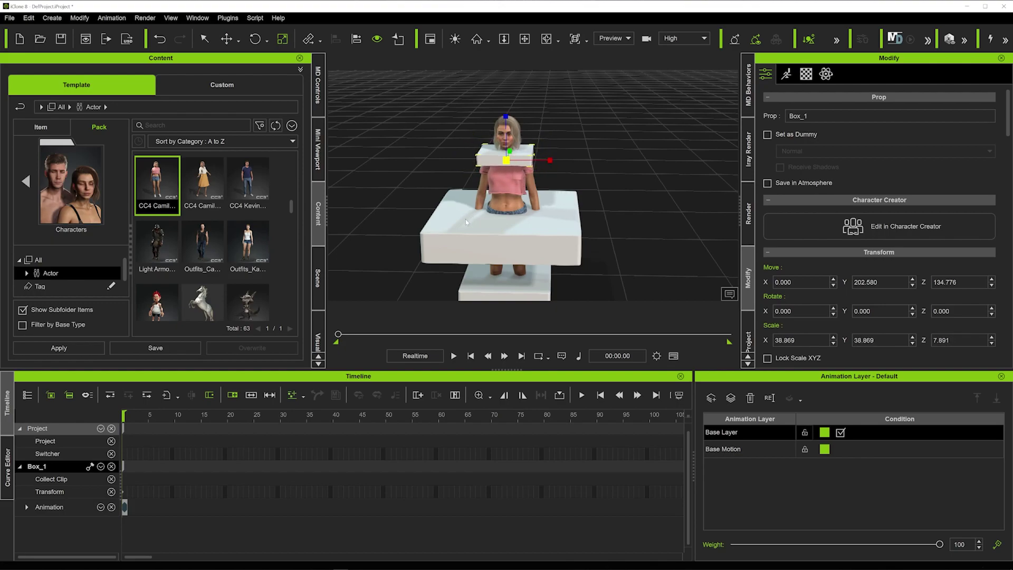
{"action": "right_click_drag", "start_coordinate": [516, 158], "coordinate": [516, 161]}
{"action": "scroll", "coordinate": [517, 163], "scroll_direction": "up", "scroll_amount": 3}
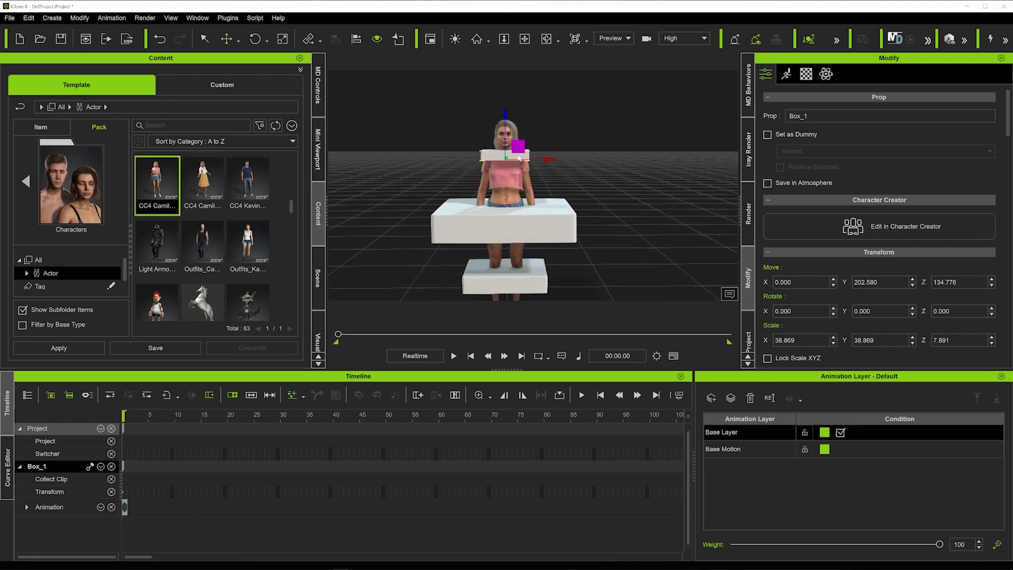
Step: Duplicate the neck box above the head at about Z 174.3 and scale the copy to about 26.8, 26.8, 5.4
{"action": "left_click_drag", "start_coordinate": [505, 113], "coordinate": [501, 67], "text": "ctrl"}
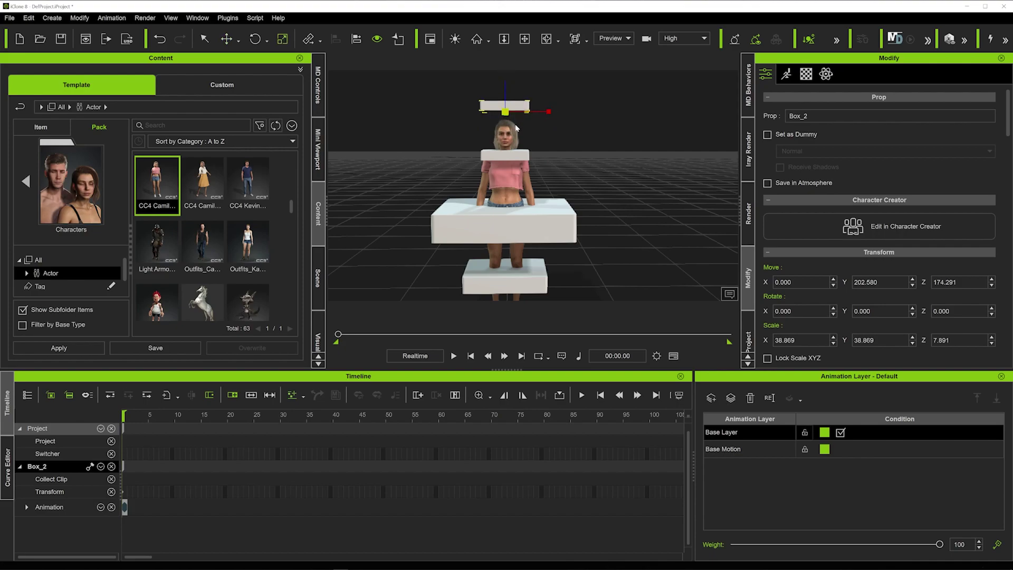
{"action": "left_click_drag", "start_coordinate": [506, 119], "coordinate": [488, 150]}
{"action": "right_click_drag", "start_coordinate": [486, 155], "coordinate": [509, 170]}
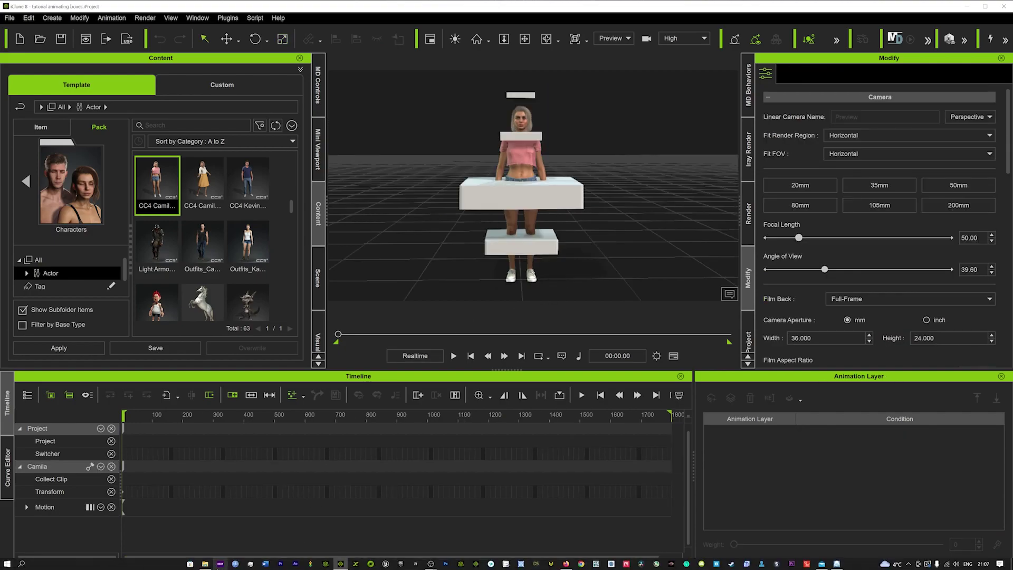
Step: Apply the Dance 1 motion file from the desktop folder to the Camila character
{"action": "left_click", "coordinate": [210, 564]}
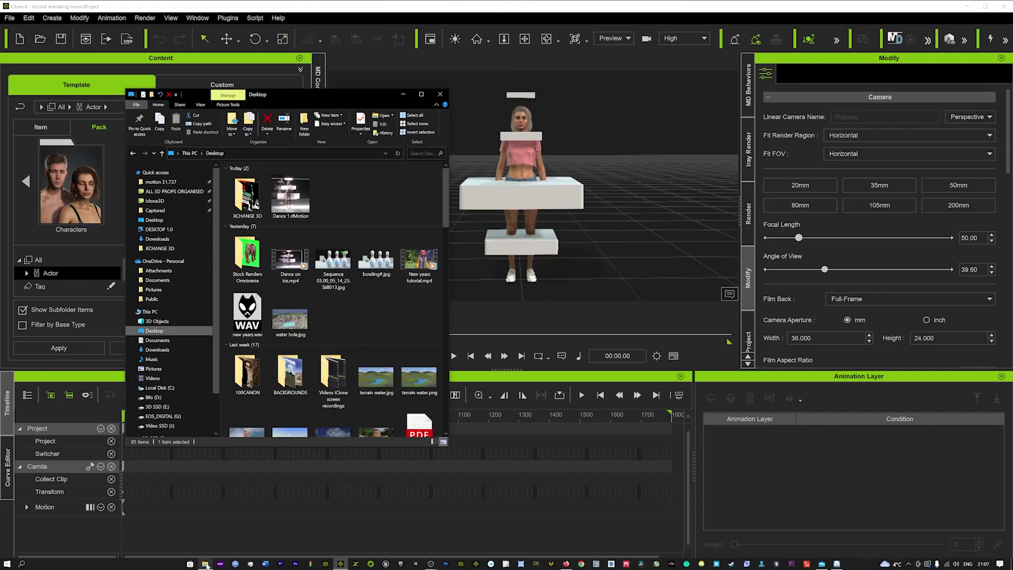
{"action": "left_click", "coordinate": [303, 209]}
{"action": "left_click_drag", "start_coordinate": [303, 209], "coordinate": [523, 175]}
{"action": "left_click", "coordinate": [524, 166]}
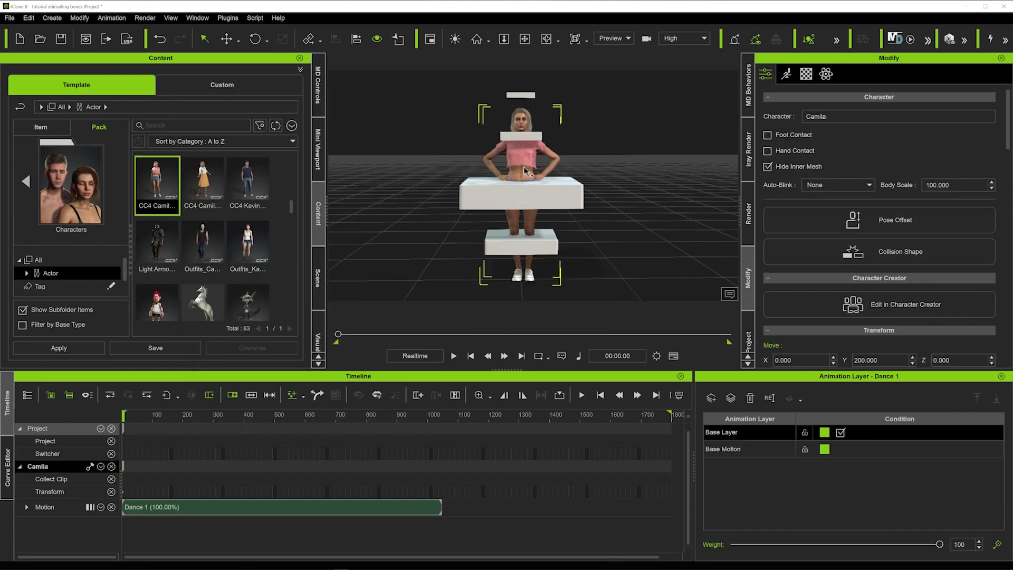
Step: Play the dance animation to check it, then return to the first frame
{"action": "key", "text": "space"}
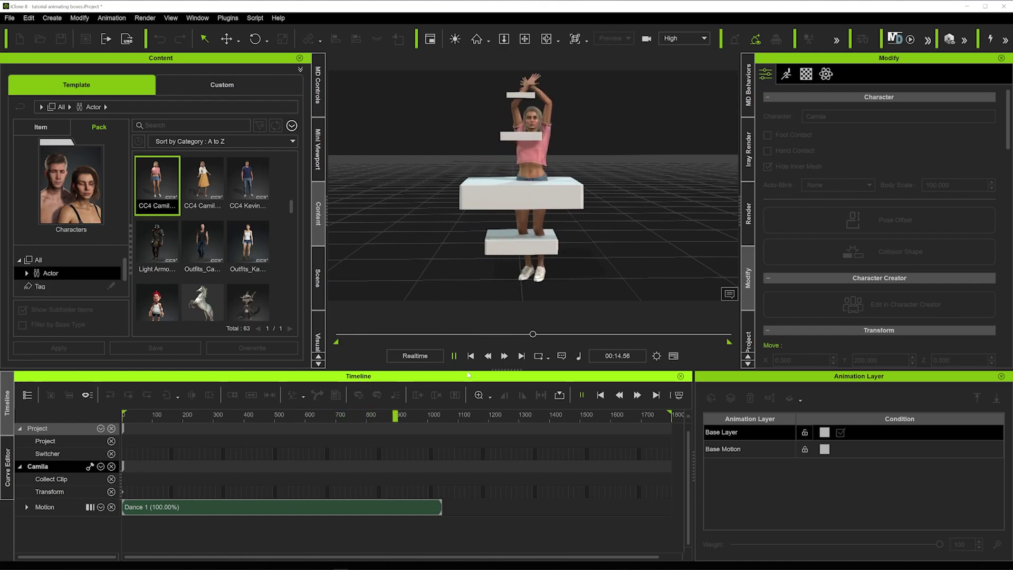
{"action": "left_click", "coordinate": [455, 356]}
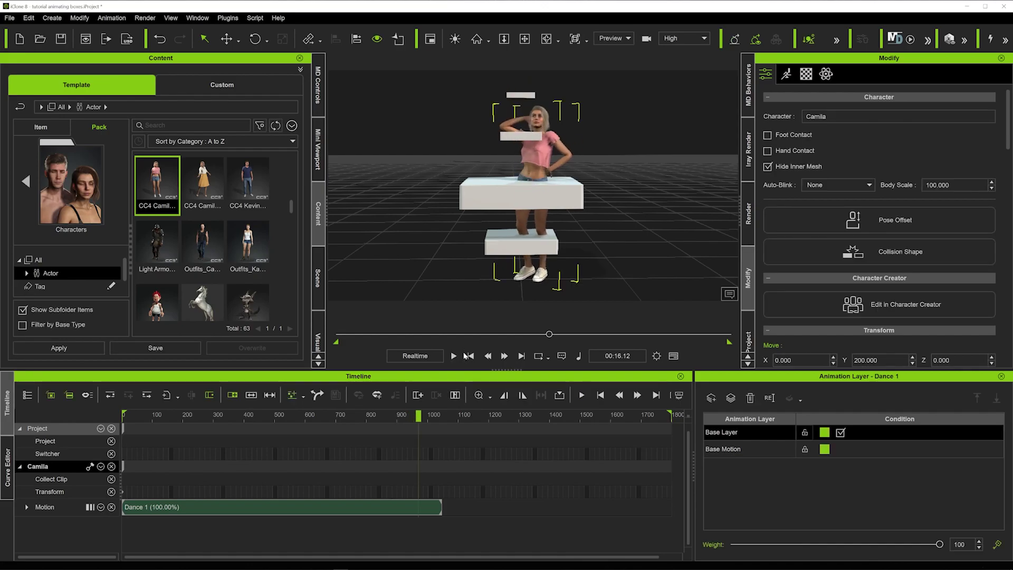
{"action": "left_click", "coordinate": [470, 356]}
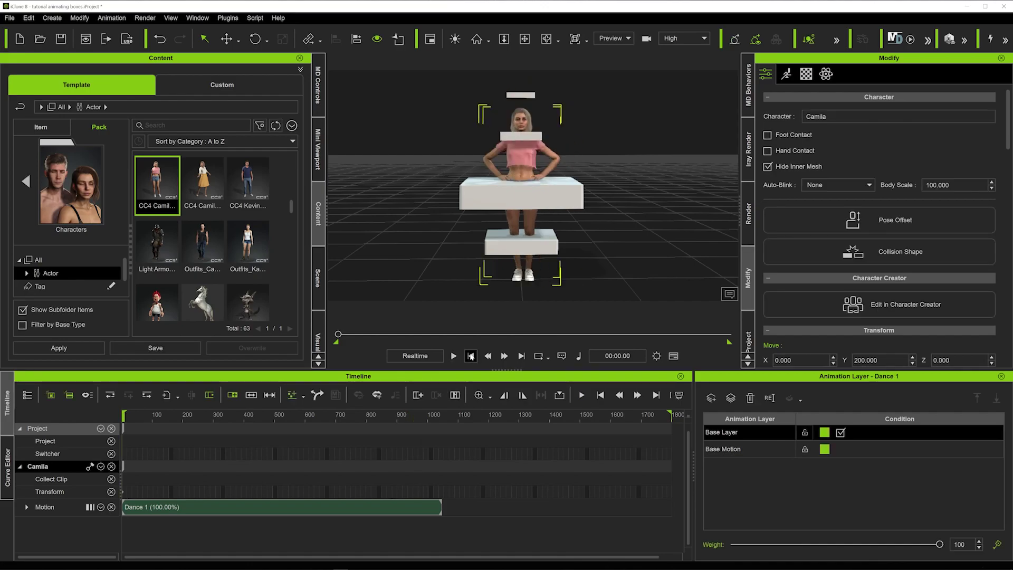
Step: At time 00:17.34, rotate the waist box several turns about the vertical axis to about Z 995.5 degrees
{"action": "right_click_drag", "start_coordinate": [530, 199], "coordinate": [524, 181]}
{"action": "scroll", "coordinate": [525, 190], "scroll_direction": "down", "scroll_amount": 2}
{"action": "left_click", "coordinate": [524, 185]}
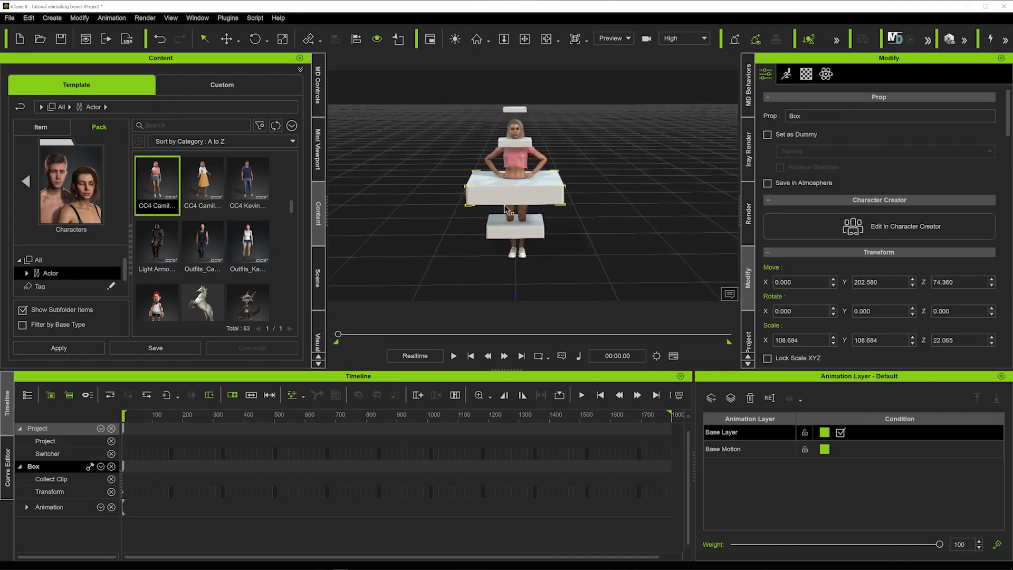
{"action": "key", "text": "e"}
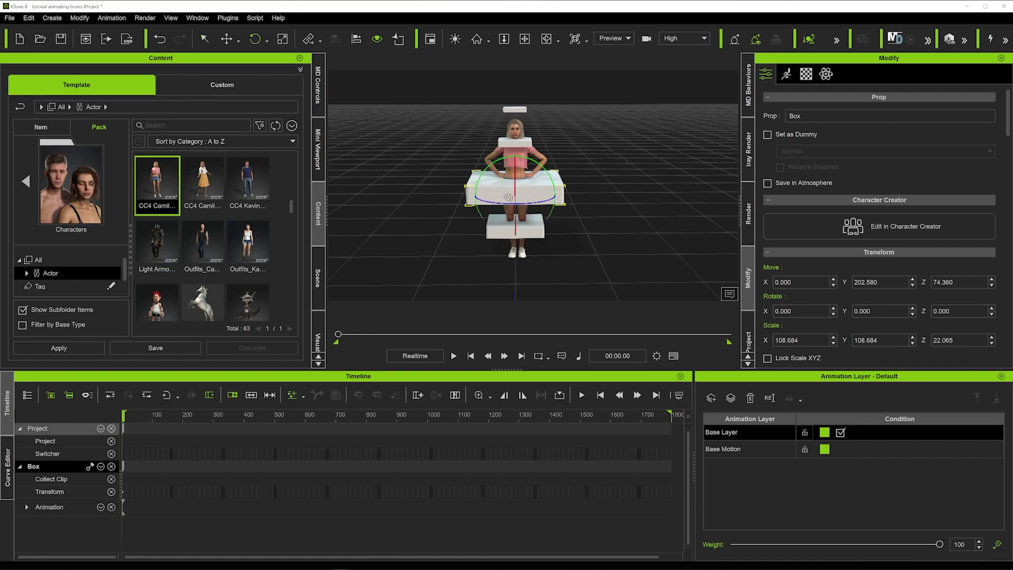
{"action": "left_click_drag", "start_coordinate": [261, 417], "coordinate": [444, 418]}
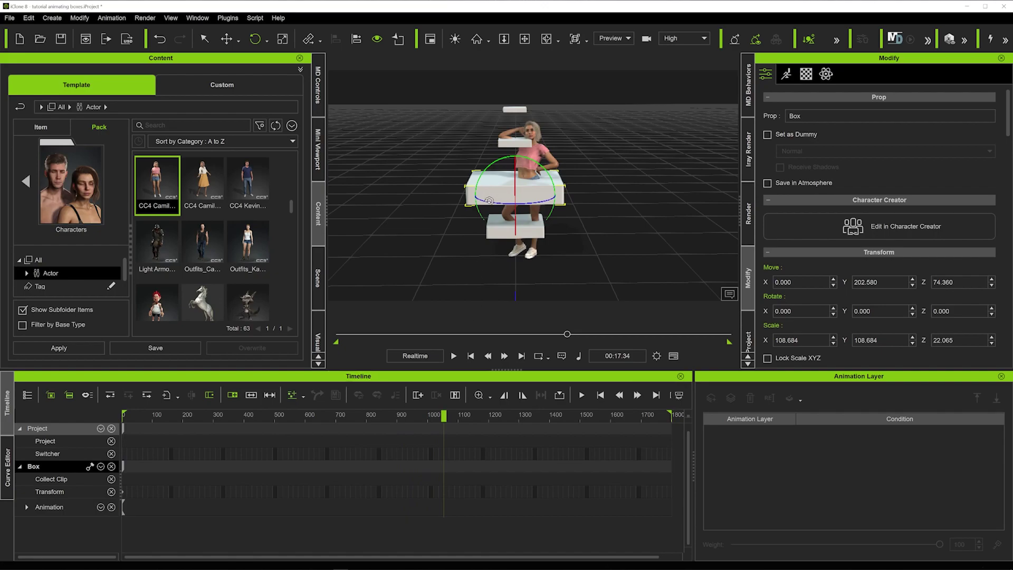
{"action": "left_click_drag", "start_coordinate": [488, 204], "coordinate": [756, 209]}
{"action": "left_click_drag", "start_coordinate": [483, 204], "coordinate": [756, 205]}
{"action": "left_click_drag", "start_coordinate": [487, 205], "coordinate": [509, 205]}
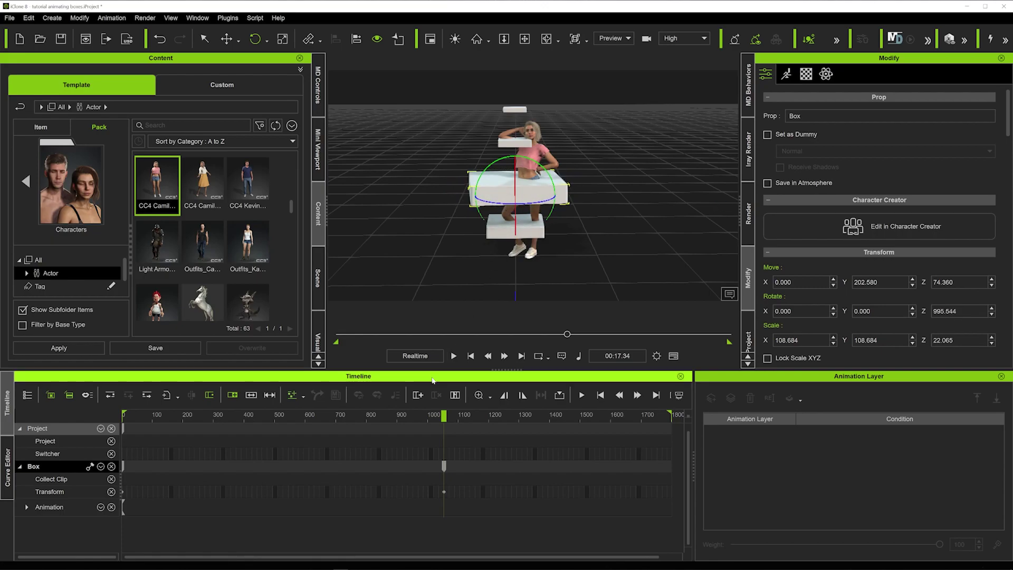
Step: Play the animation from the start to check the waist box's spin, then return to the first frame
{"action": "left_click_drag", "start_coordinate": [438, 414], "coordinate": [25, 441]}
{"action": "key", "text": "space"}
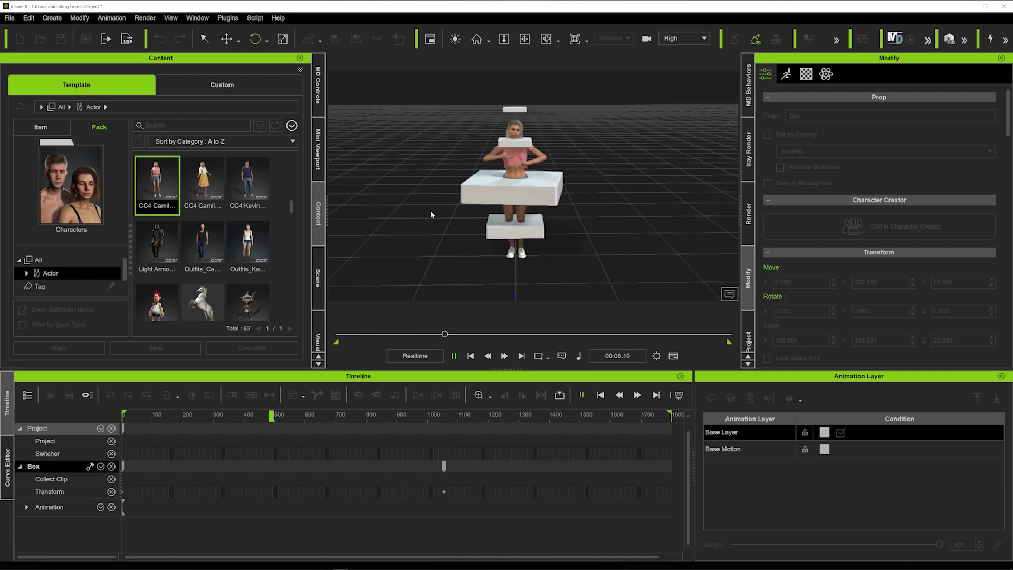
{"action": "left_click", "coordinate": [453, 356]}
{"action": "left_click", "coordinate": [469, 356]}
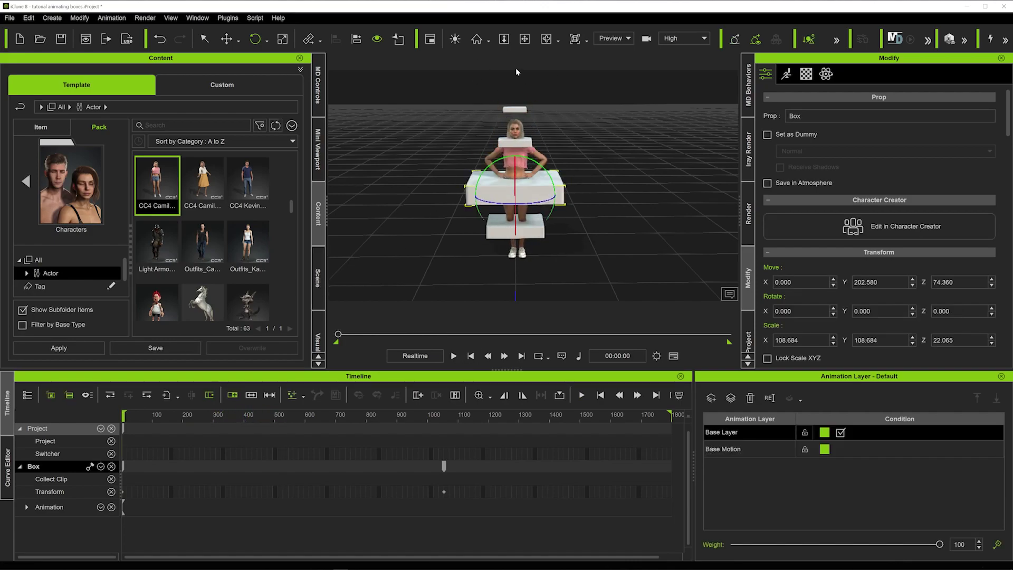
Step: At time 00:17.10, rotate the box above the head to about Z 912.8 degrees and the neck box to about Z 976.4 degrees
{"action": "left_click", "coordinate": [518, 112]}
{"action": "left_click_drag", "start_coordinate": [387, 415], "coordinate": [438, 415]}
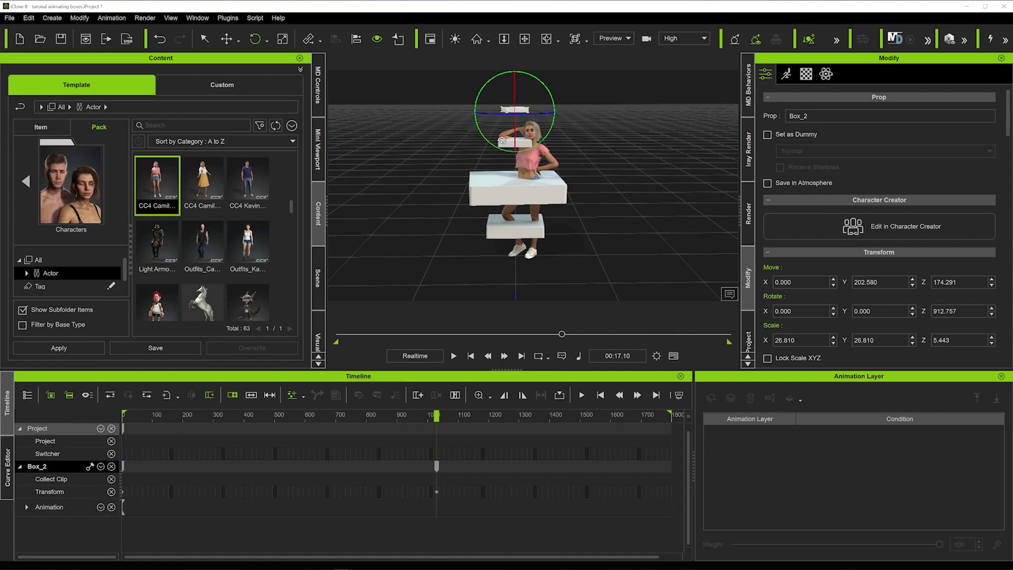
{"action": "left_click", "coordinate": [503, 141]}
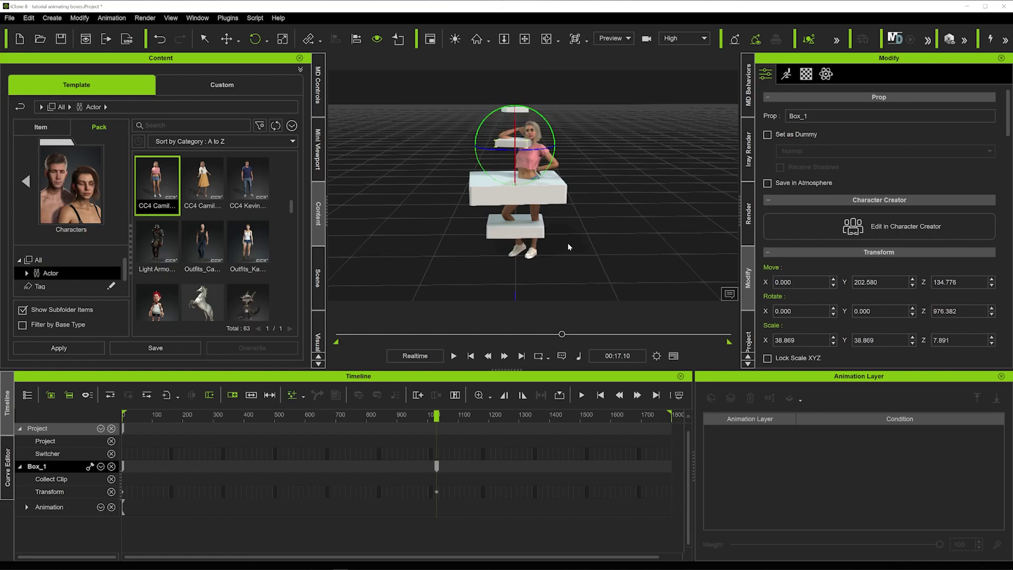
Step: Rotate the knee box at time 00:17.10 several turns about the vertical axis to about Z 1094.7 degrees
{"action": "left_click", "coordinate": [502, 235]}
{"action": "left_click_drag", "start_coordinate": [498, 244], "coordinate": [692, 229]}
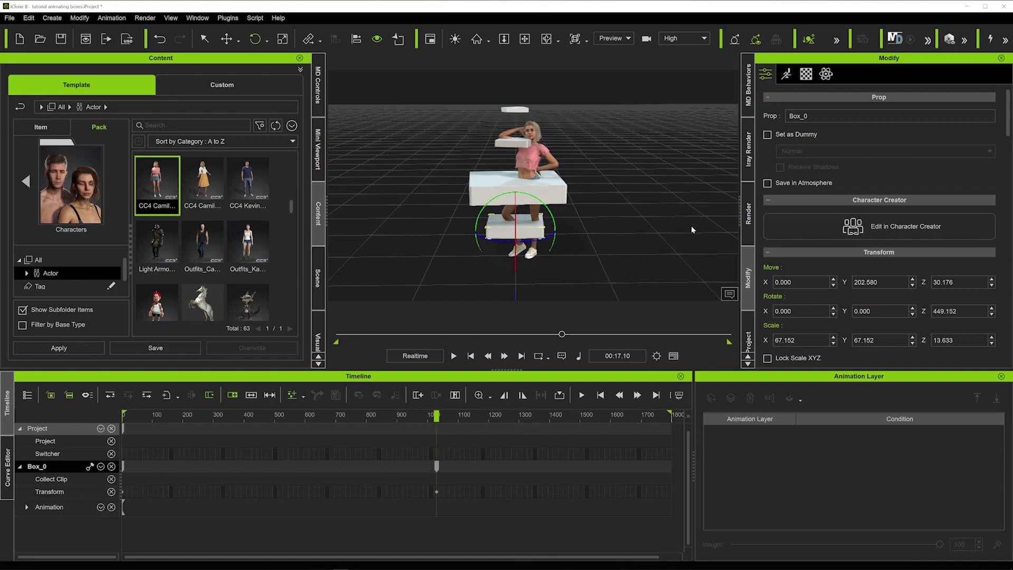
{"action": "left_click_drag", "start_coordinate": [493, 238], "coordinate": [724, 230]}
{"action": "left_click_drag", "start_coordinate": [504, 242], "coordinate": [554, 325]}
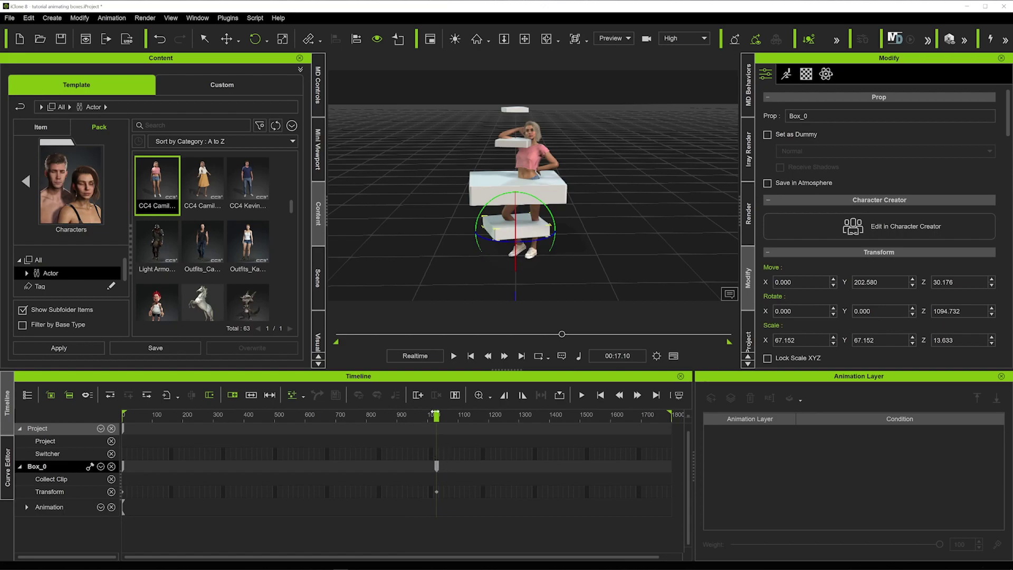
Step: Play the animation from the start to check all four spinning boxes around the dancing character
{"action": "left_click_drag", "start_coordinate": [434, 416], "coordinate": [2, 423]}
{"action": "key", "text": "space"}
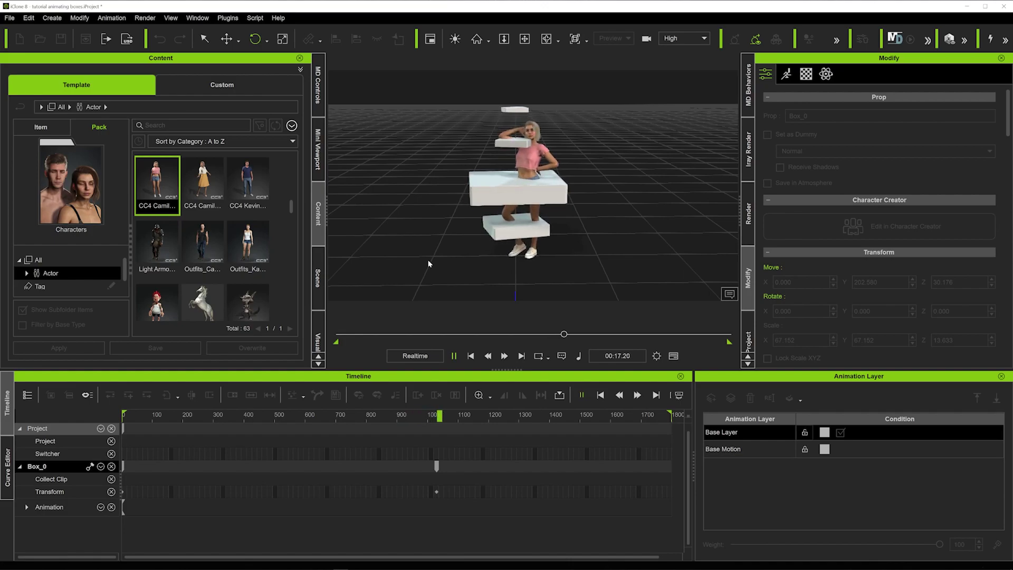
{"action": "key", "text": "space"}
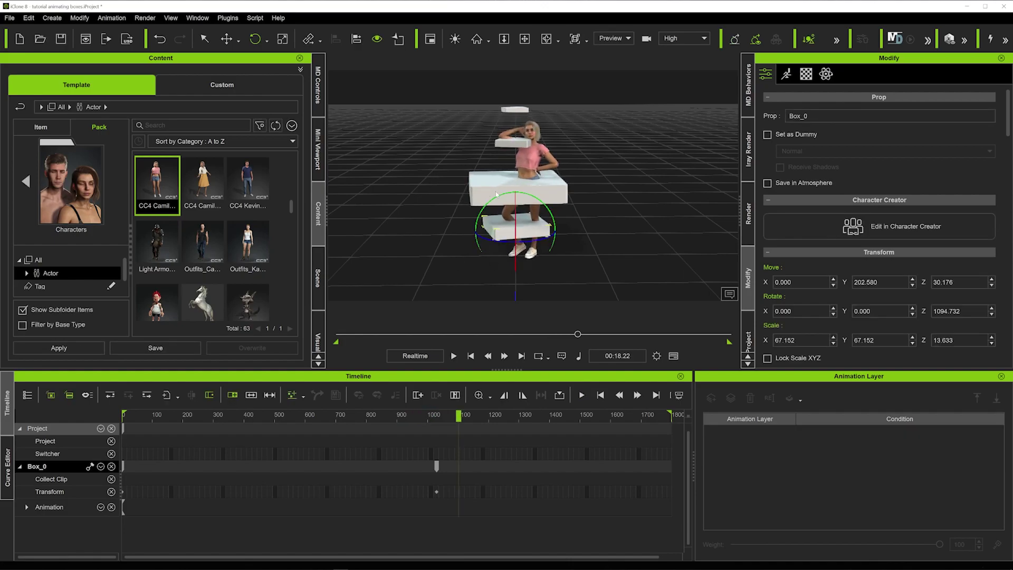
Step: Return to the first frame, search the entire content library for "glass" and open the Materials pack
{"action": "left_click_drag", "start_coordinate": [578, 336], "coordinate": [338, 335]}
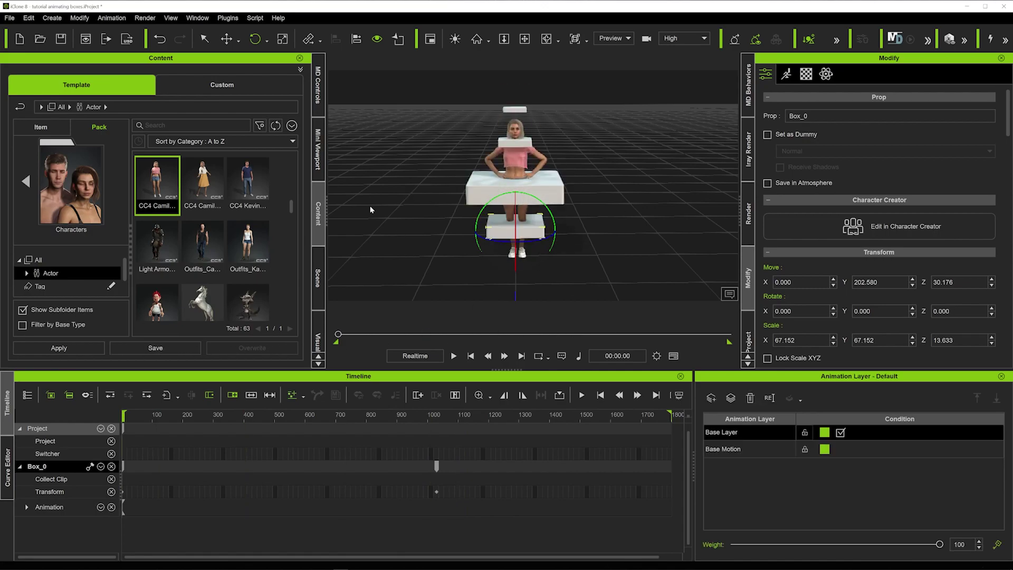
{"action": "left_click", "coordinate": [27, 182]}
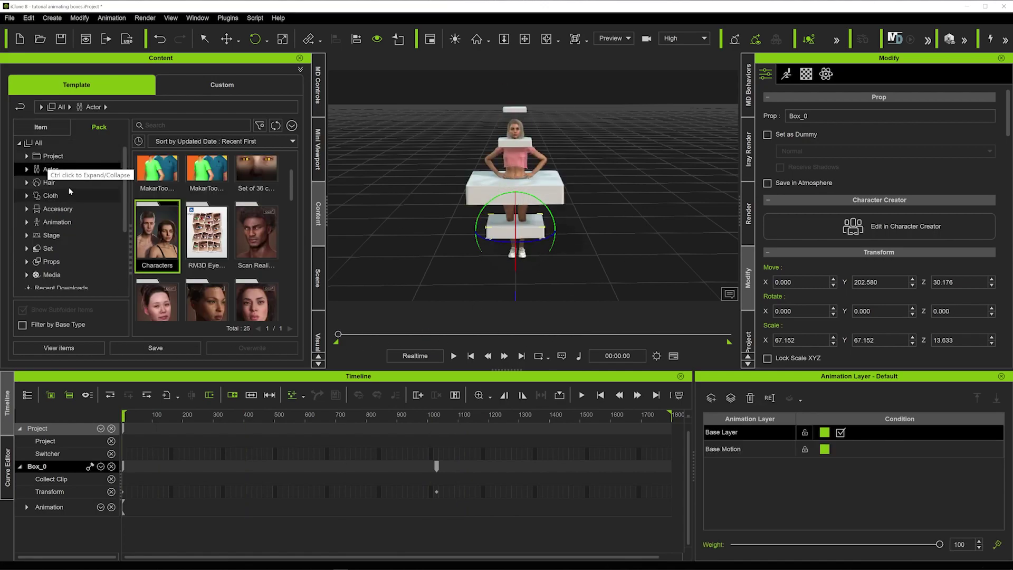
{"action": "left_click", "coordinate": [44, 143]}
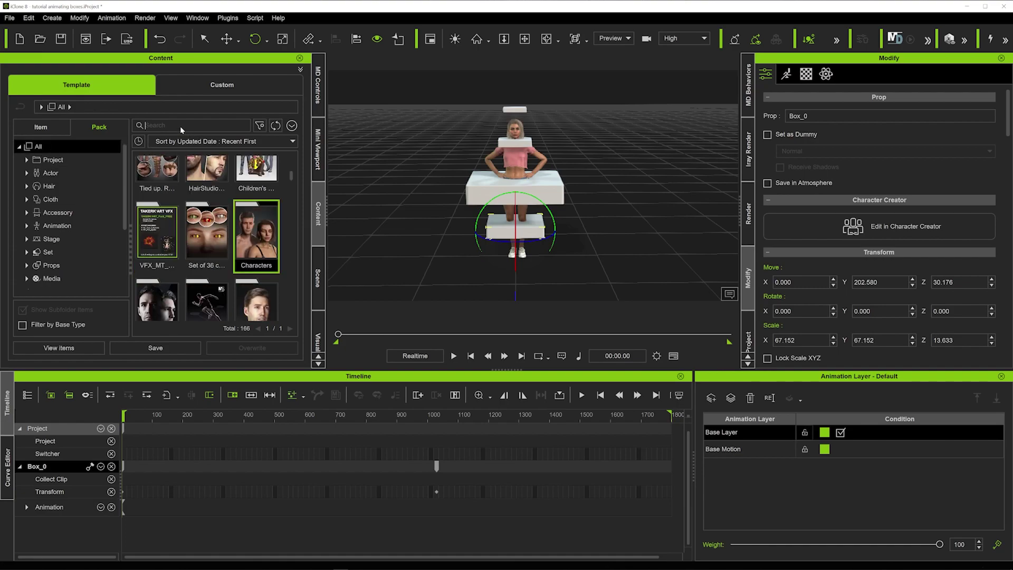
{"action": "type", "text": "glass"}
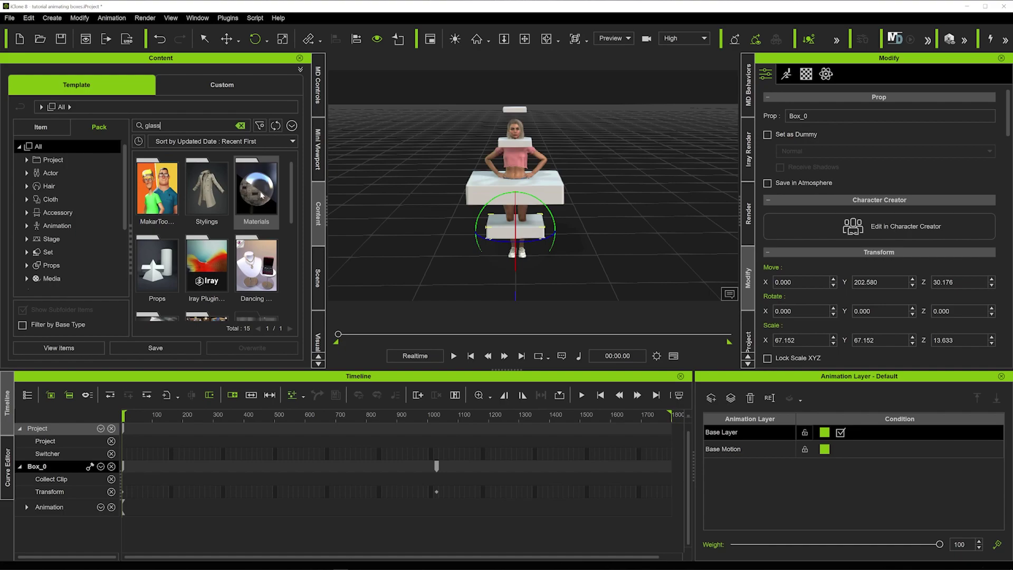
{"action": "double_click", "coordinate": [252, 203]}
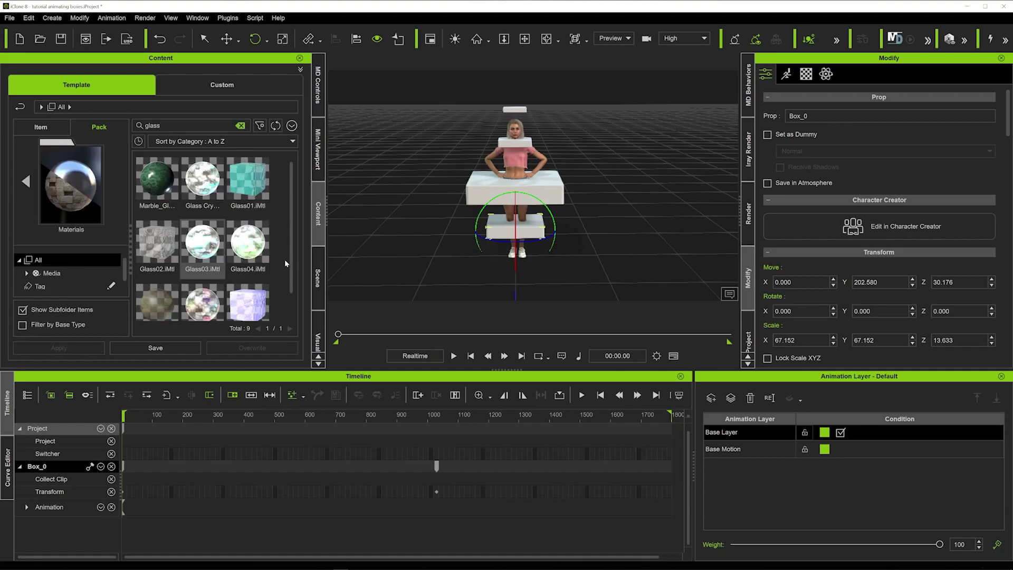
Step: Apply the Glass_Glow material to all four boxes around the character and play the animation
{"action": "scroll", "coordinate": [284, 258], "scroll_direction": "down", "scroll_amount": 1}
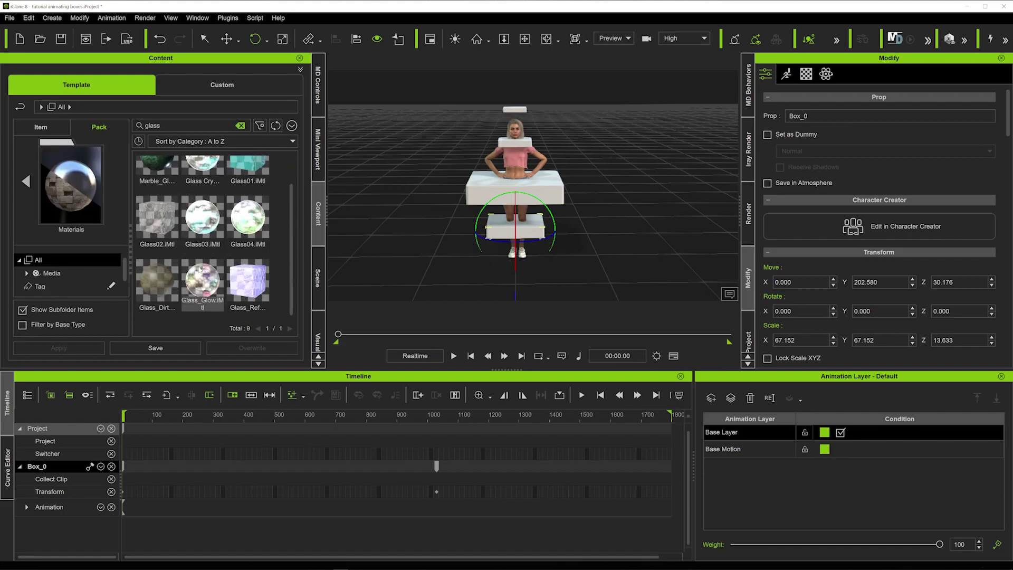
{"action": "left_click_drag", "start_coordinate": [202, 280], "coordinate": [496, 187]}
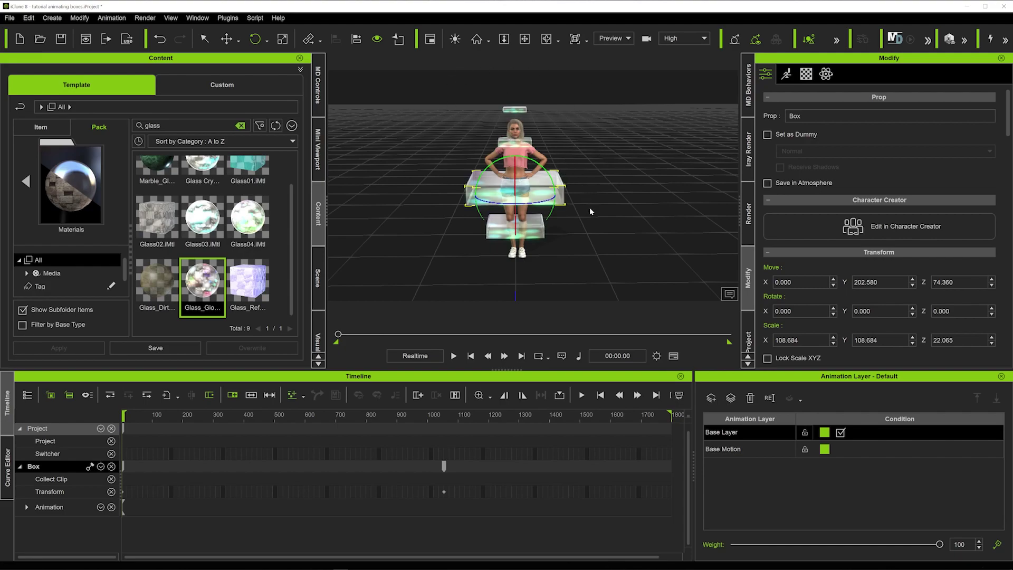
{"action": "key", "text": "space"}
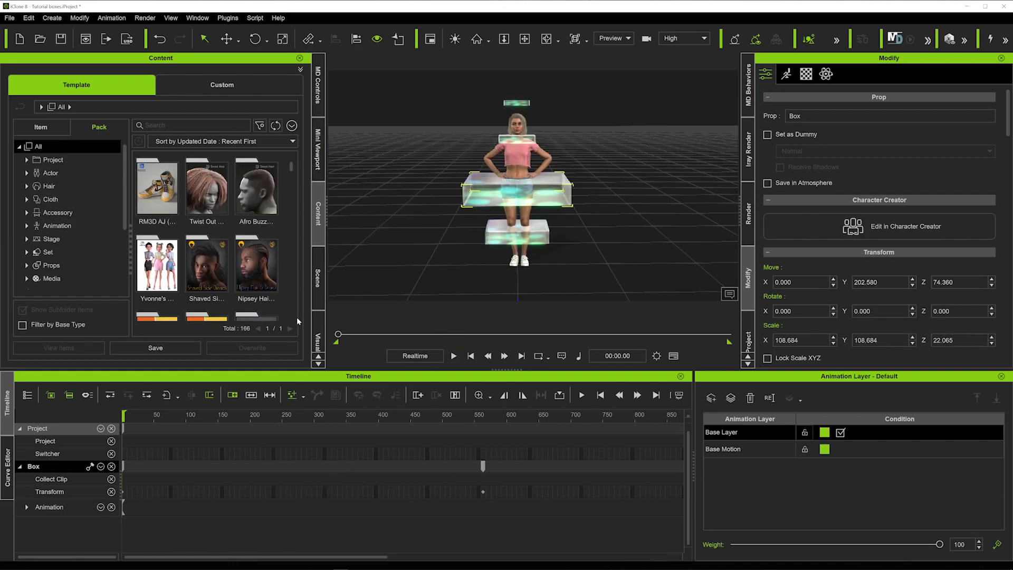
Step: Delete the waist box's middle key at time 00:09.23
{"action": "left_click_drag", "start_coordinate": [134, 417], "coordinate": [252, 412]}
{"action": "scroll", "coordinate": [251, 412], "scroll_direction": "down", "scroll_amount": 2}
{"action": "left_click", "coordinate": [251, 414]}
{"action": "right_click_drag", "start_coordinate": [435, 248], "coordinate": [451, 281]}
{"action": "scroll", "coordinate": [451, 281], "scroll_direction": "down", "scroll_amount": 1}
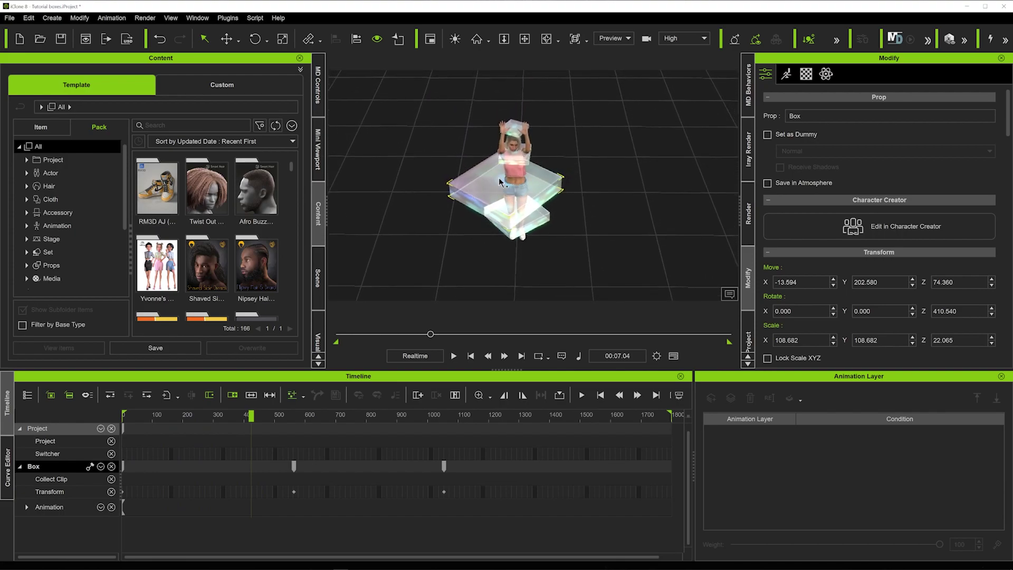
{"action": "left_click", "coordinate": [295, 466]}
{"action": "key", "text": "Delete"}
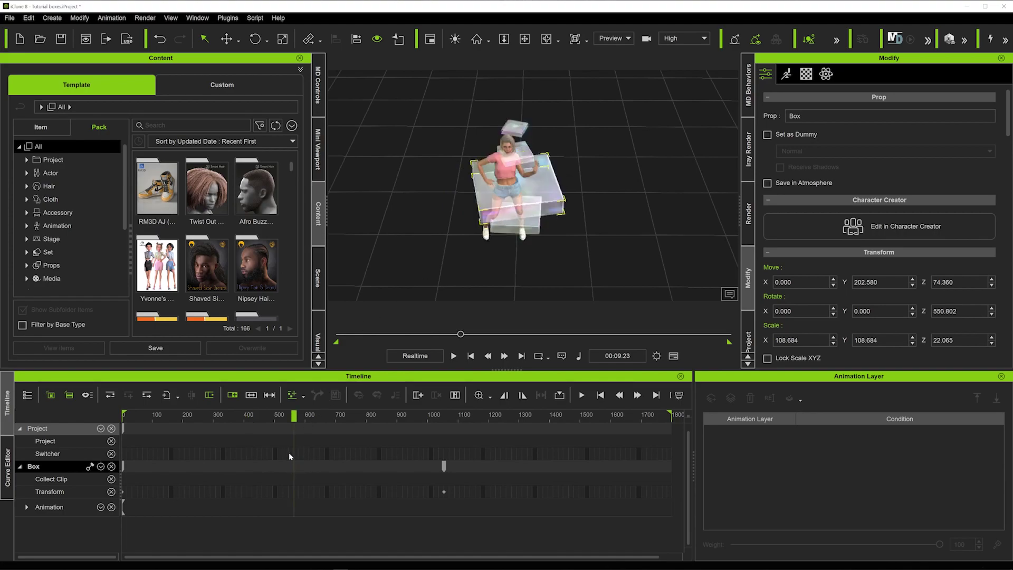
Step: Key the waist box's transform at 00:08.50 and move the box to about X -30.6, Y 187.1 at 00:09.45
{"action": "mouse_move", "coordinate": [278, 417]}
{"action": "left_mouse_down"}
{"action": "mouse_move", "coordinate": [214, 419]}
{"action": "mouse_move", "coordinate": [303, 415]}
{"action": "mouse_move", "coordinate": [285, 416]}
{"action": "left_mouse_up"}
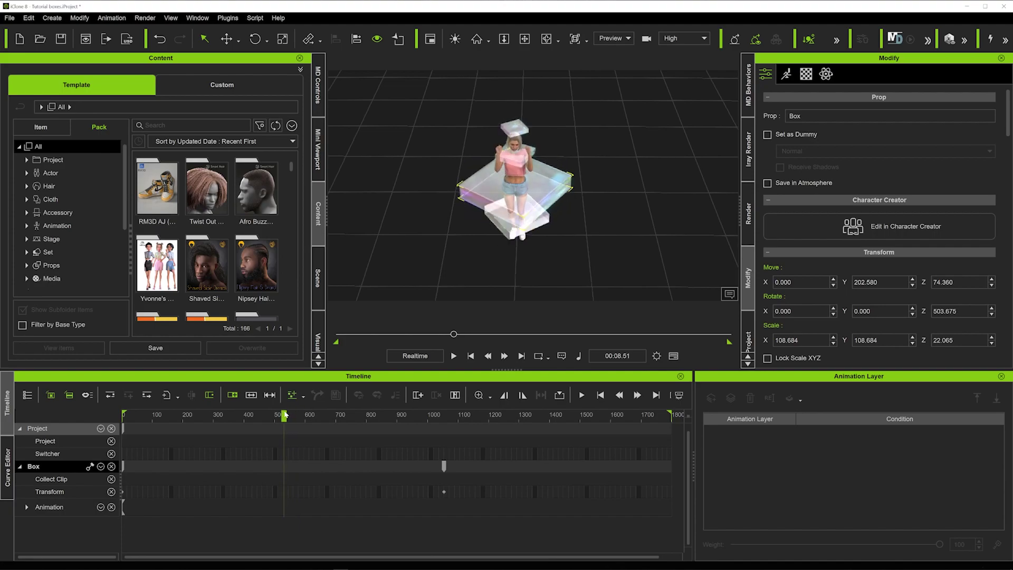
{"action": "left_click", "coordinate": [285, 489]}
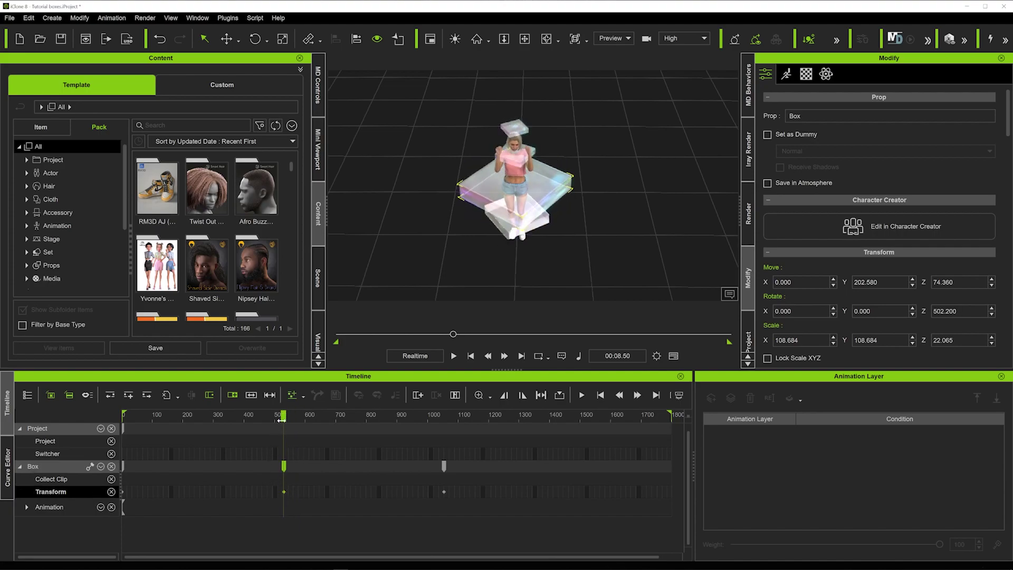
{"action": "left_click_drag", "start_coordinate": [290, 418], "coordinate": [302, 420]}
{"action": "key", "text": "w"}
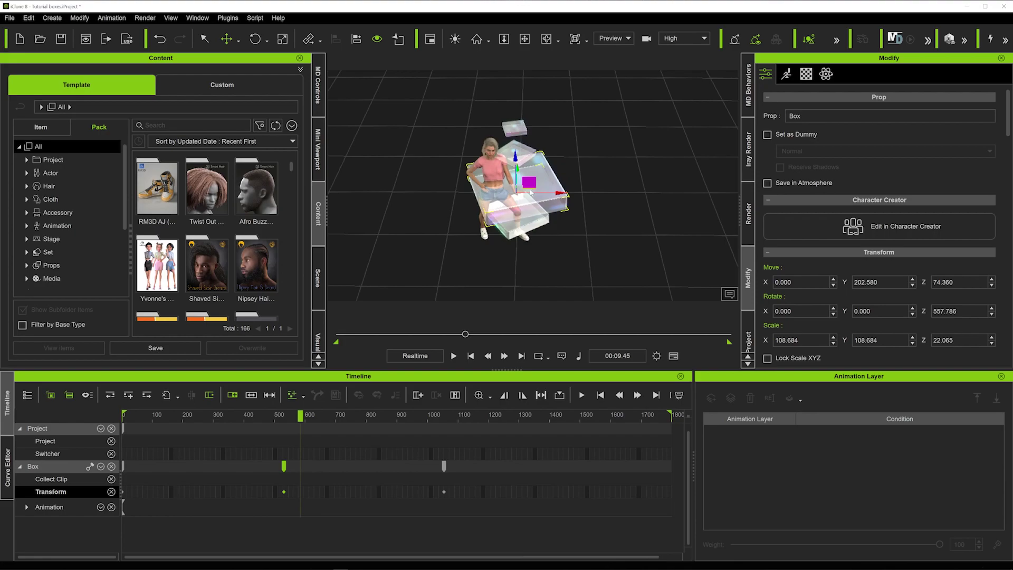
{"action": "left_click_drag", "start_coordinate": [529, 187], "coordinate": [506, 195]}
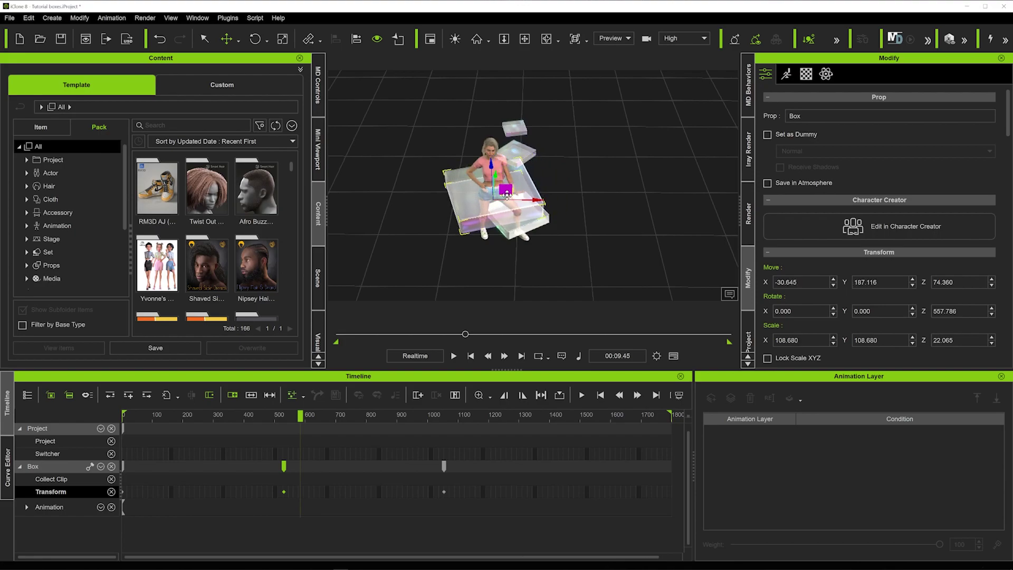
Step: At time 00:10.31, move the waist box to about X -13.3, Y 190.6 so it follows the dancer's waist
{"action": "mouse_move", "coordinate": [302, 415]}
{"action": "left_mouse_down"}
{"action": "mouse_move", "coordinate": [269, 415]}
{"action": "mouse_move", "coordinate": [304, 415]}
{"action": "left_mouse_up"}
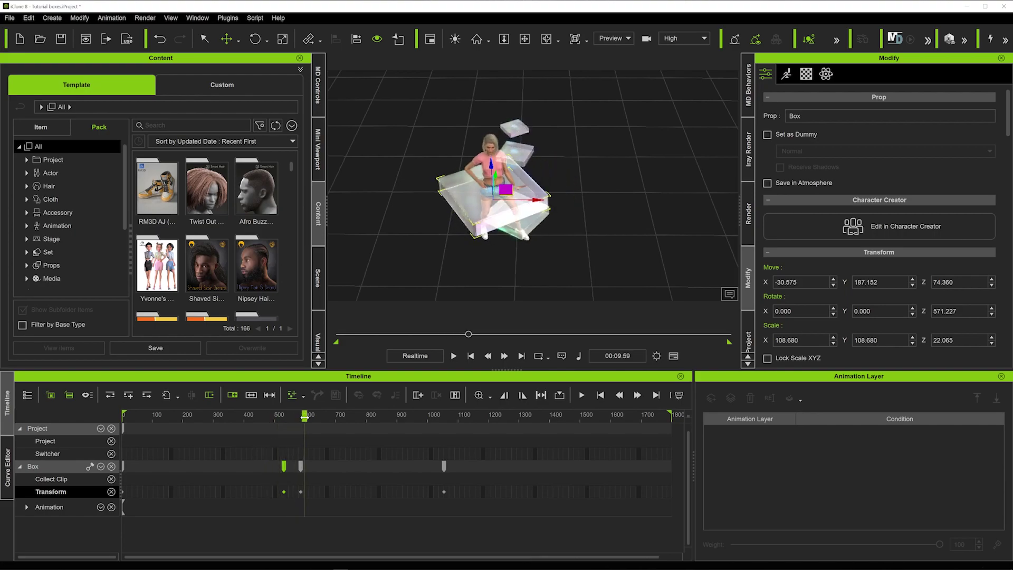
{"action": "scroll", "coordinate": [516, 165], "scroll_direction": "up", "scroll_amount": 2}
{"action": "left_click_drag", "start_coordinate": [517, 166], "coordinate": [401, 369], "text": "alt"}
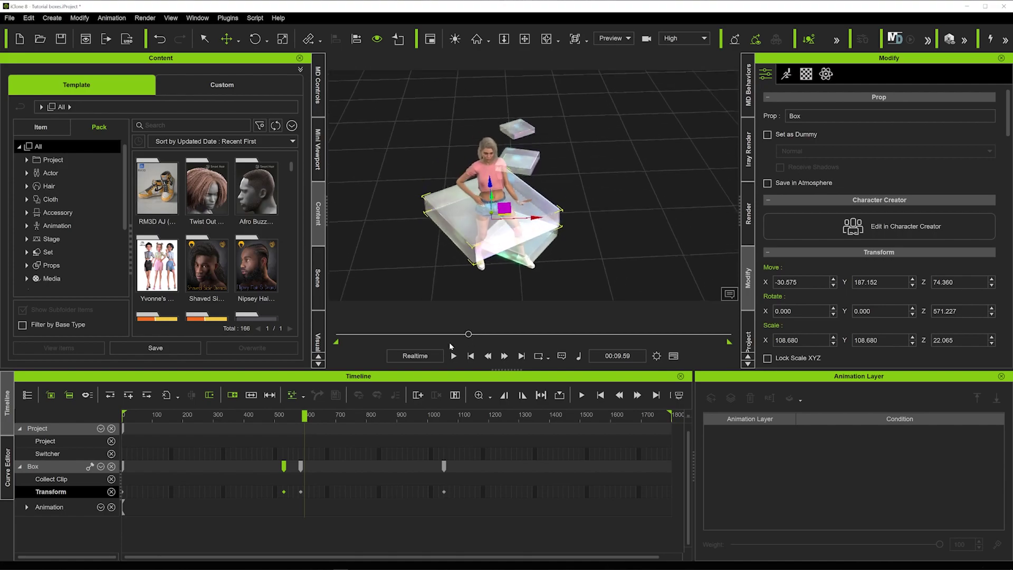
{"action": "scroll", "coordinate": [311, 417], "scroll_direction": "right", "scroll_amount": 1}
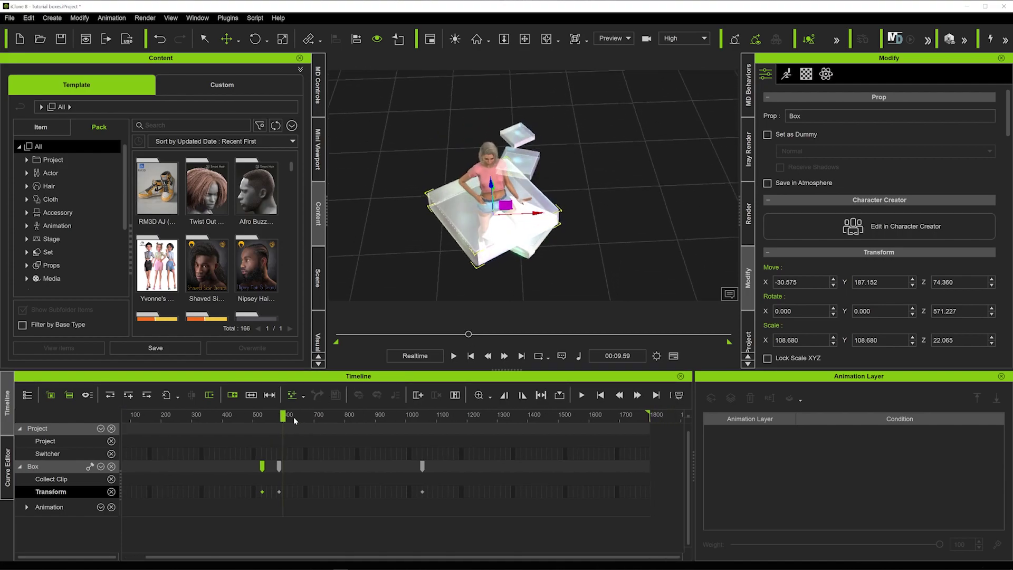
{"action": "left_click_drag", "start_coordinate": [283, 416], "coordinate": [292, 415]}
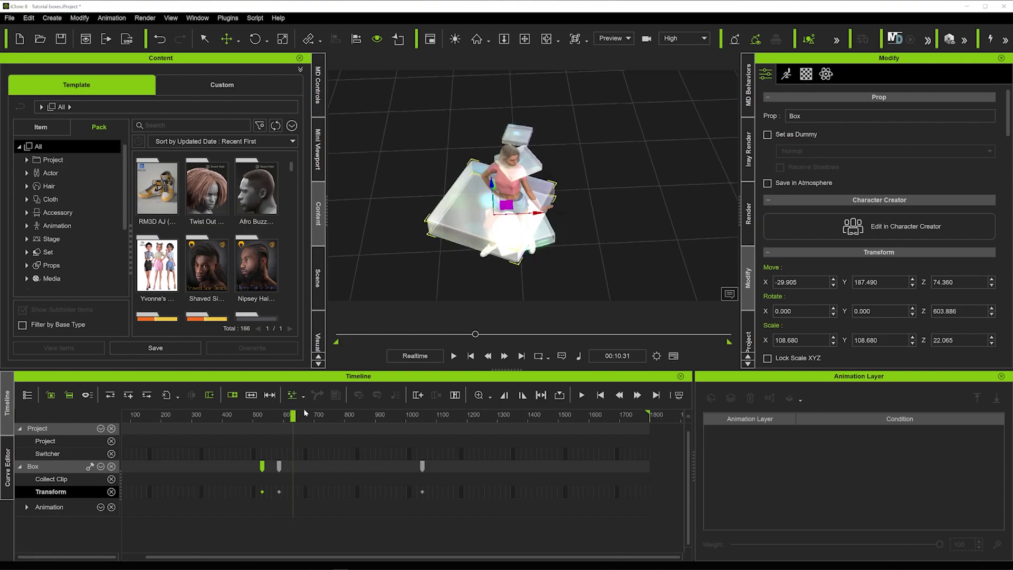
{"action": "right_click_drag", "start_coordinate": [486, 220], "coordinate": [505, 195]}
{"action": "left_click_drag", "start_coordinate": [506, 199], "coordinate": [522, 198]}
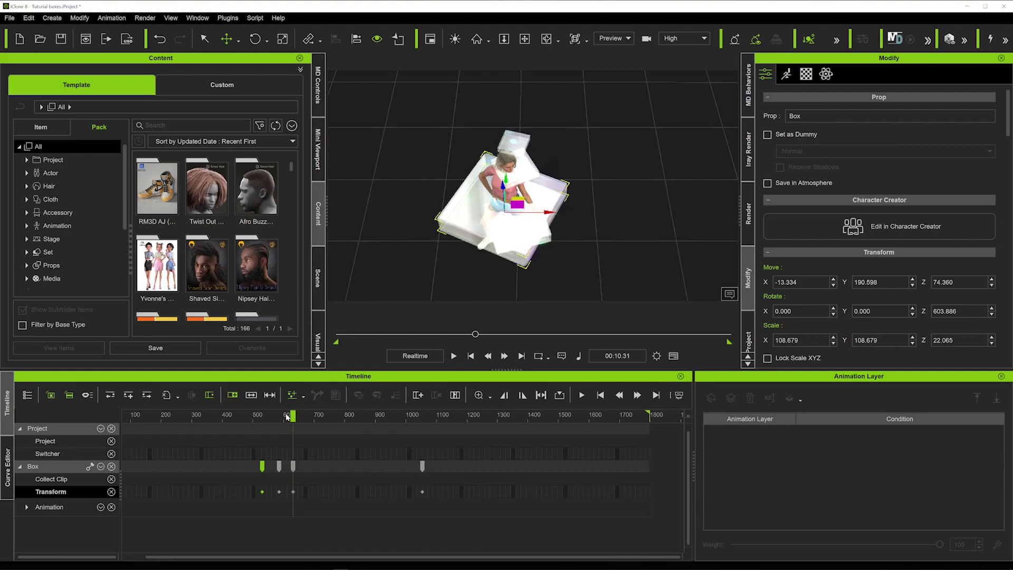
Step: Move the waist box to about X -19.4, Y 190.9 at 00:11.02 and to about X -1.0, Y 174.2 at 00:11.34
{"action": "left_click_drag", "start_coordinate": [290, 414], "coordinate": [302, 415]}
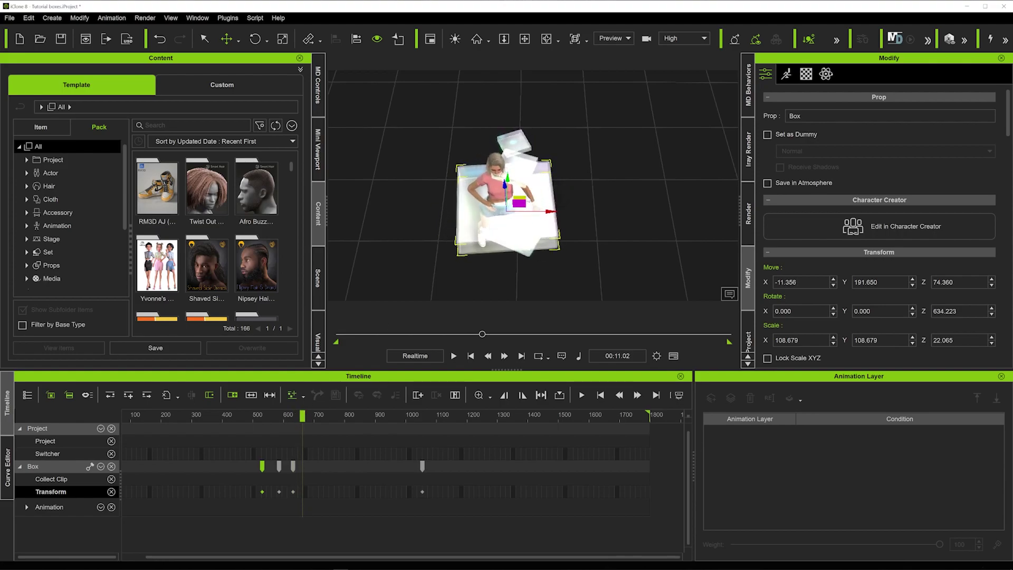
{"action": "left_click_drag", "start_coordinate": [519, 198], "coordinate": [512, 197]}
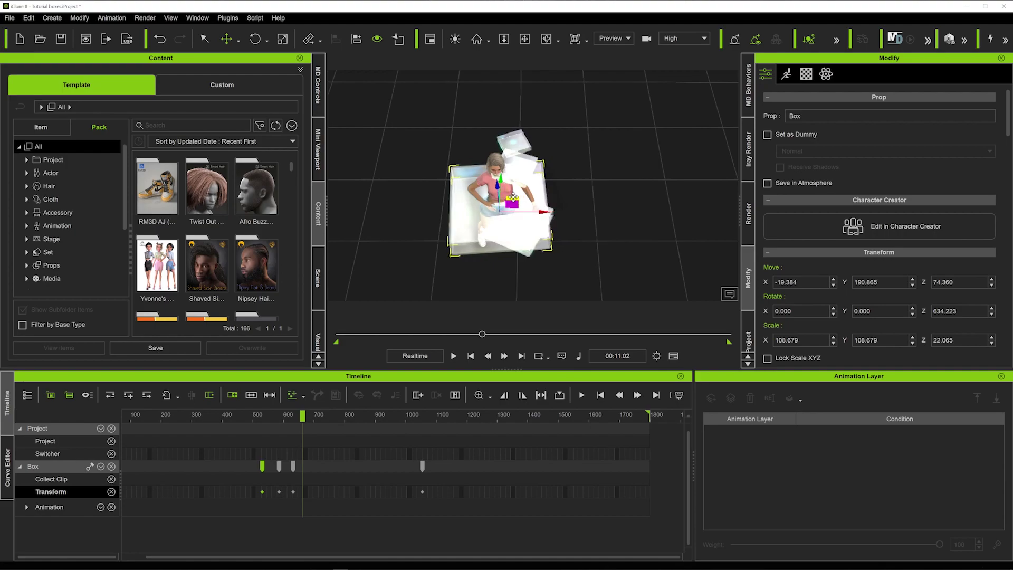
{"action": "left_click_drag", "start_coordinate": [302, 415], "coordinate": [312, 414]}
{"action": "left_click_drag", "start_coordinate": [513, 197], "coordinate": [528, 209]}
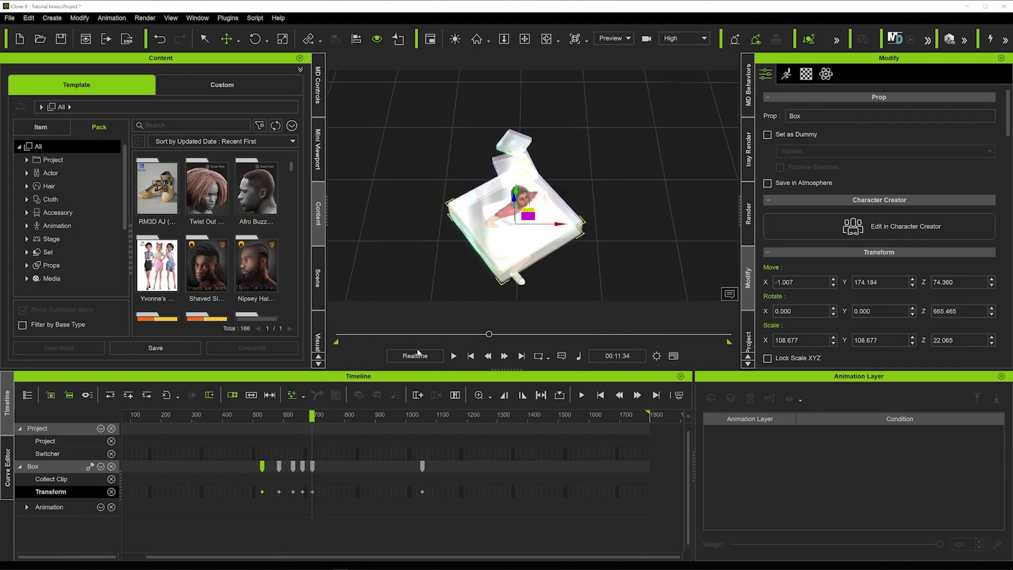
Step: Move the waist box to about X 13.9, Y 195.5 at 00:12.56 and add a transform key at 00:16.03
{"action": "left_click_drag", "start_coordinate": [311, 414], "coordinate": [338, 416]}
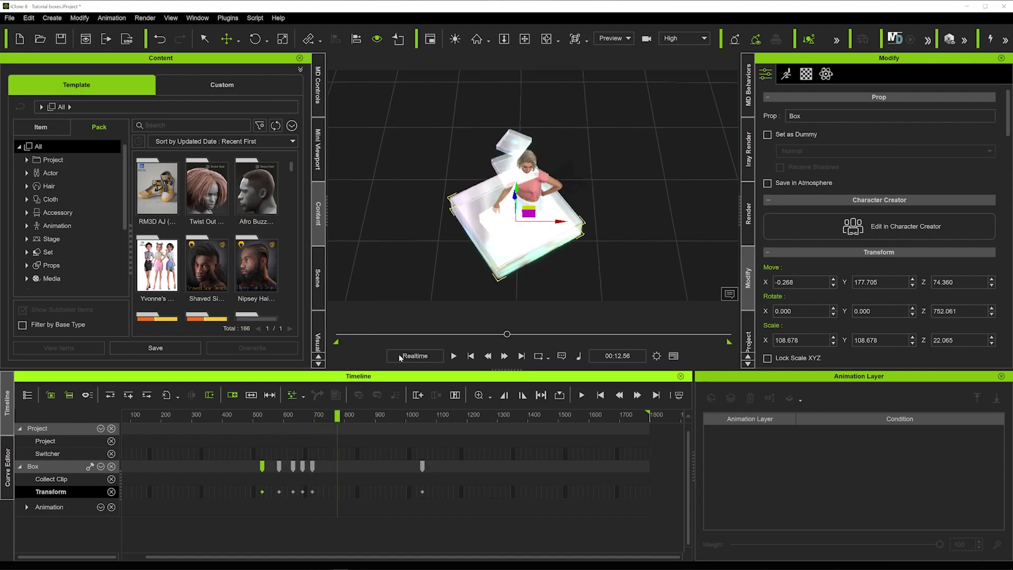
{"action": "mouse_move", "coordinate": [529, 207]}
{"action": "left_mouse_down"}
{"action": "mouse_move", "coordinate": [544, 195]}
{"action": "mouse_move", "coordinate": [531, 205]}
{"action": "left_mouse_up"}
{"action": "left_click_drag", "start_coordinate": [340, 417], "coordinate": [401, 402]}
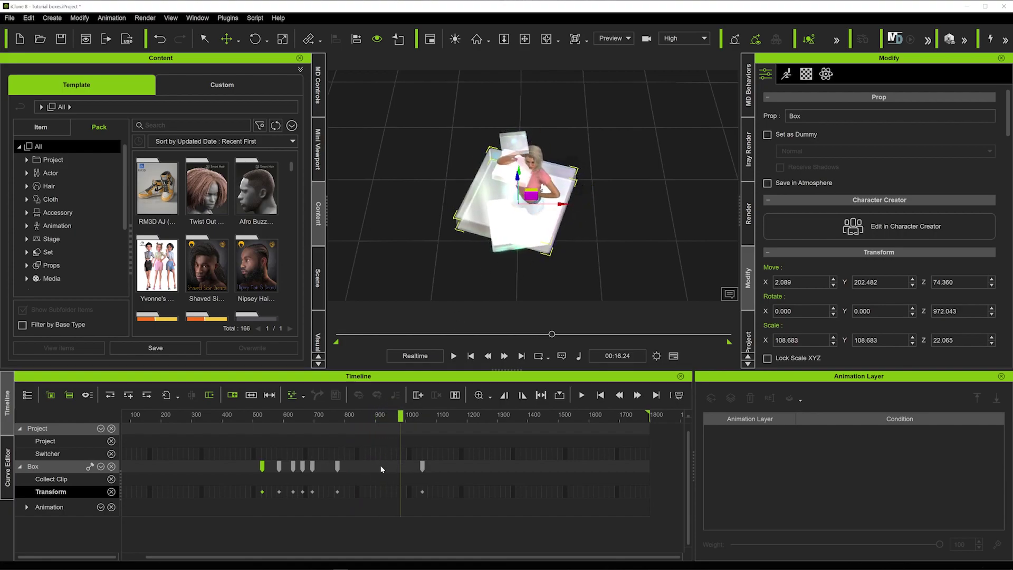
{"action": "left_click", "coordinate": [394, 489]}
Step: Shift the waist box's 00:16.03 key earlier to about frame 910
{"action": "left_click", "coordinate": [338, 466]}
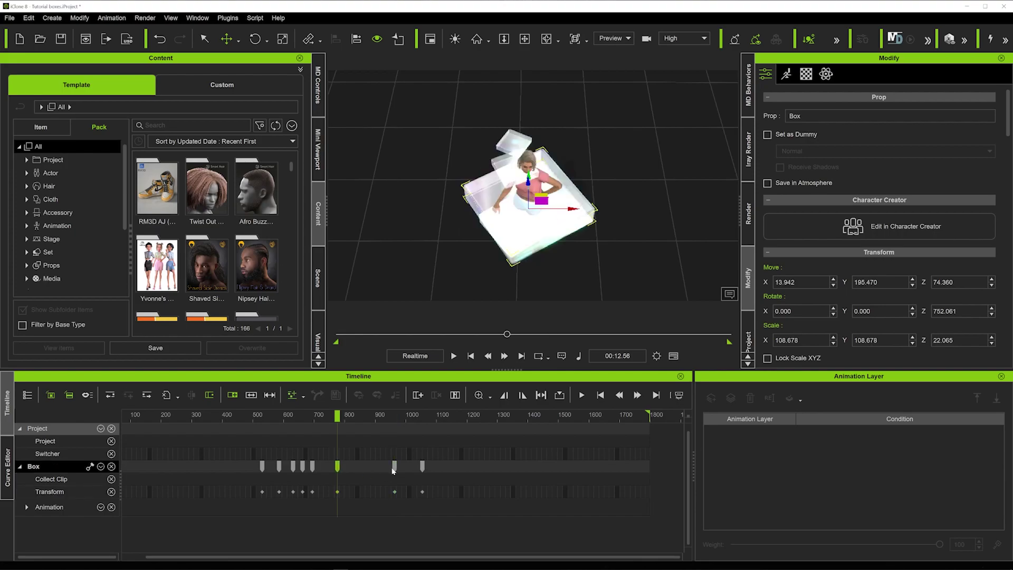
{"action": "left_click", "coordinate": [395, 467]}
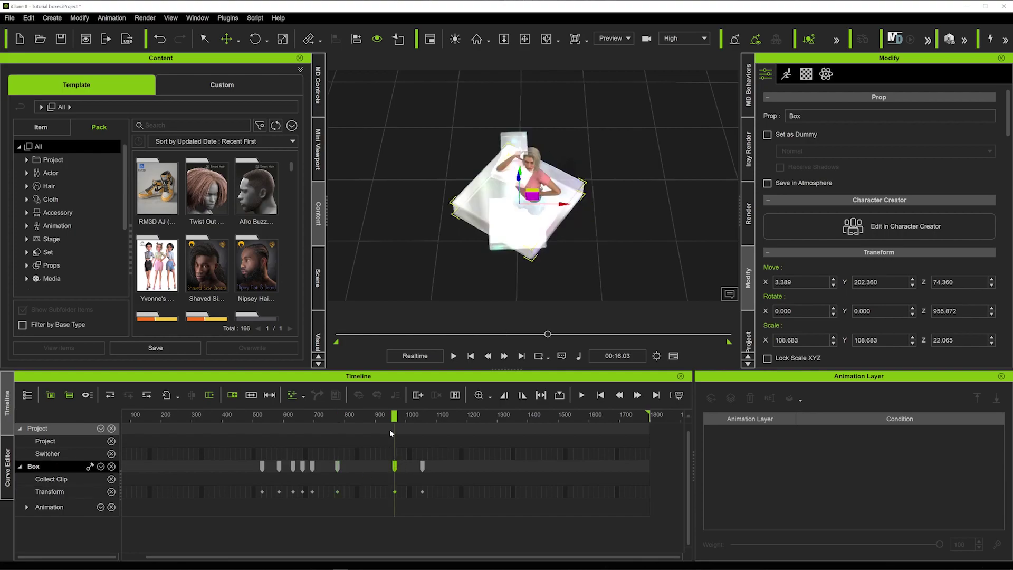
{"action": "left_click_drag", "start_coordinate": [391, 467], "coordinate": [380, 466]}
Step: Move the waist box to about X 14.9, Y 194.7 at 00:17.21 and delete its last key at 00:17.34
{"action": "left_click_drag", "start_coordinate": [365, 419], "coordinate": [417, 423]}
{"action": "left_click_drag", "start_coordinate": [532, 189], "coordinate": [545, 195]}
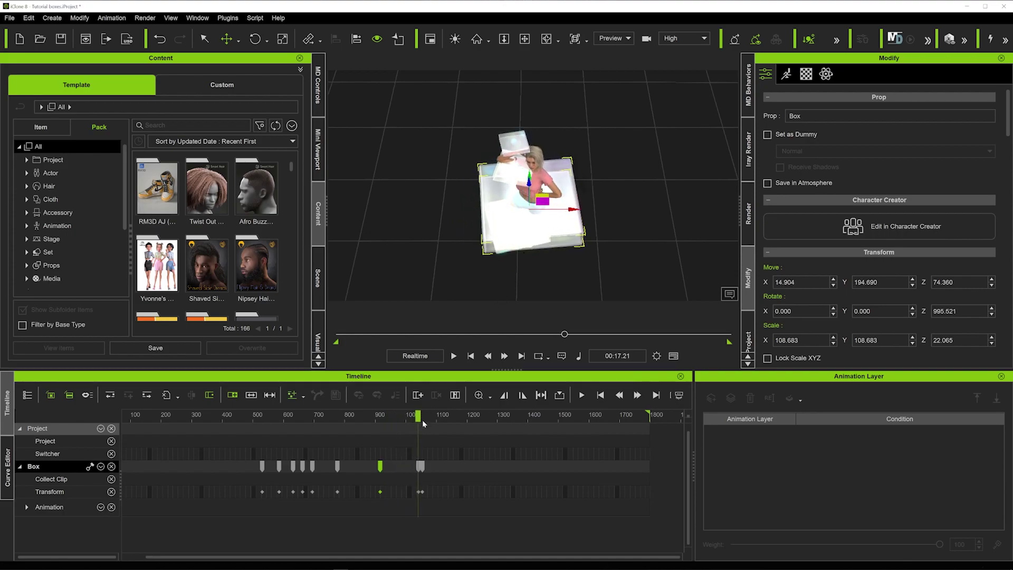
{"action": "left_click_drag", "start_coordinate": [420, 415], "coordinate": [426, 415]}
{"action": "double_click", "coordinate": [422, 467]}
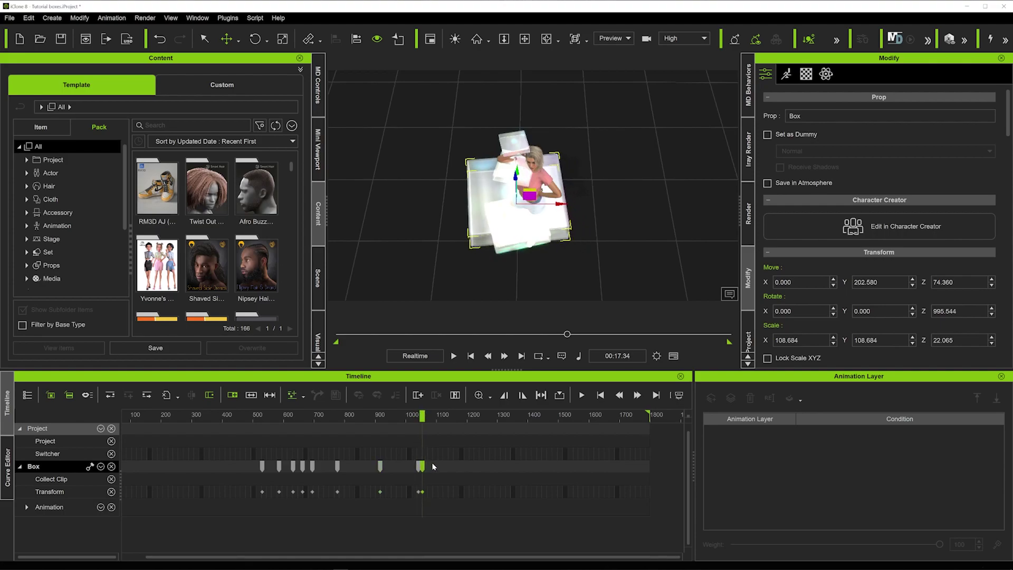
{"action": "key", "text": "Delete"}
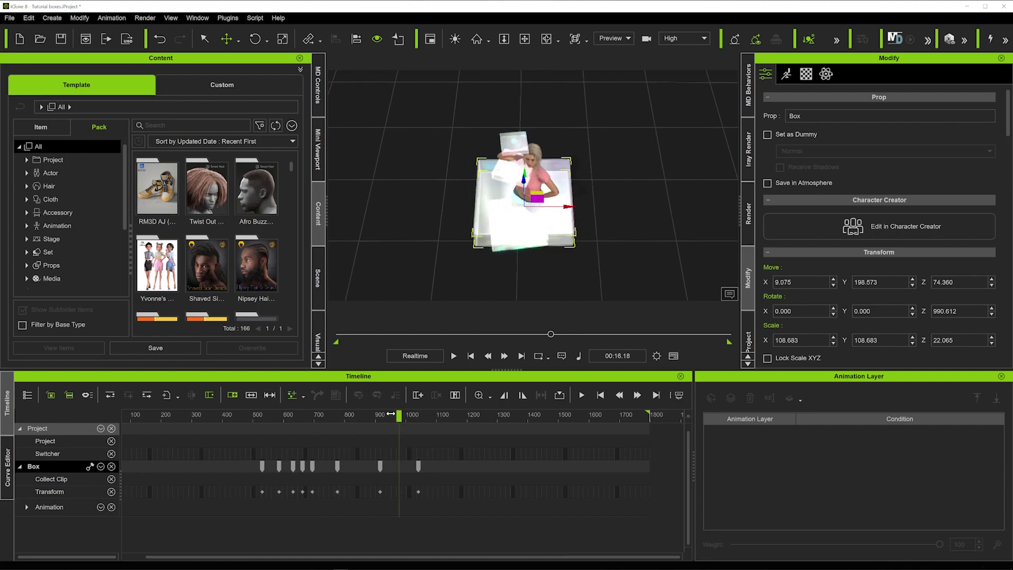
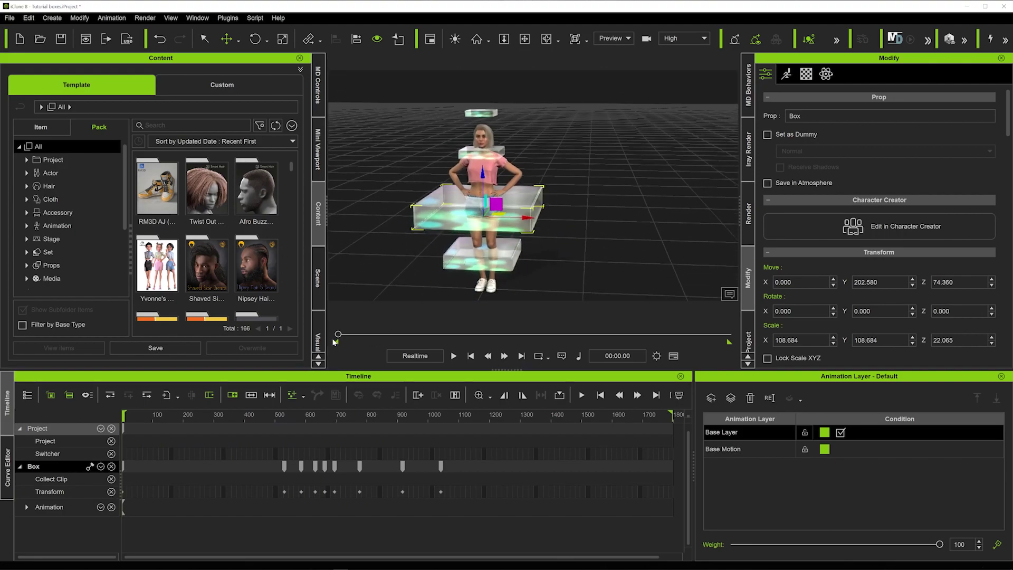
Step: Select the glass box around the character's neck and add a transform key to it at 00:02.32
{"action": "left_click_drag", "start_coordinate": [338, 335], "coordinate": [378, 334]}
{"action": "right_click_drag", "start_coordinate": [448, 158], "coordinate": [480, 177]}
{"action": "left_click", "coordinate": [480, 177]}
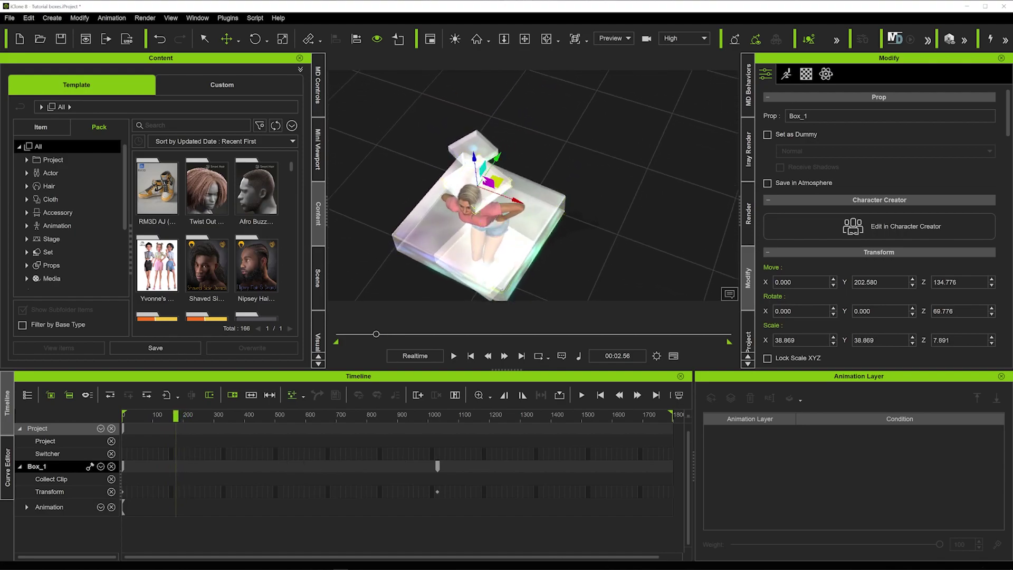
{"action": "left_click", "coordinate": [170, 491]}
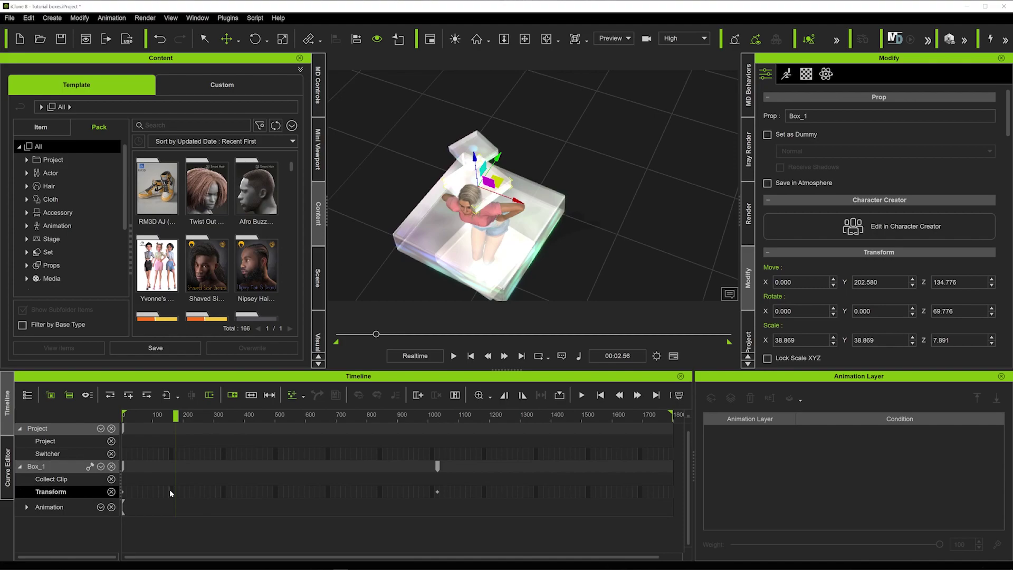
{"action": "left_click", "coordinate": [168, 467]}
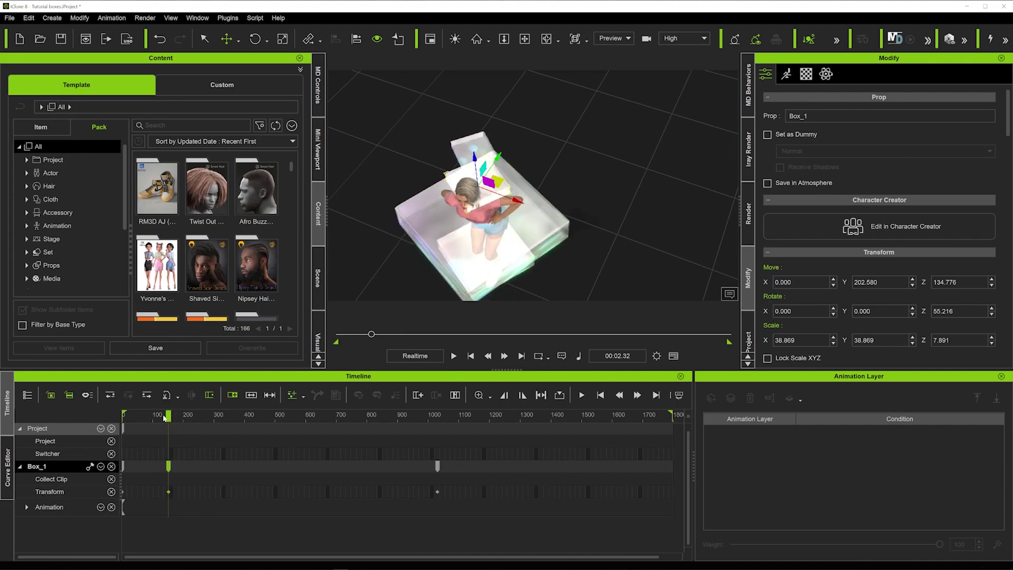
Step: Shift the neck box's new transform key earlier to about 00:02.17
{"action": "left_click_drag", "start_coordinate": [168, 417], "coordinate": [172, 417]}
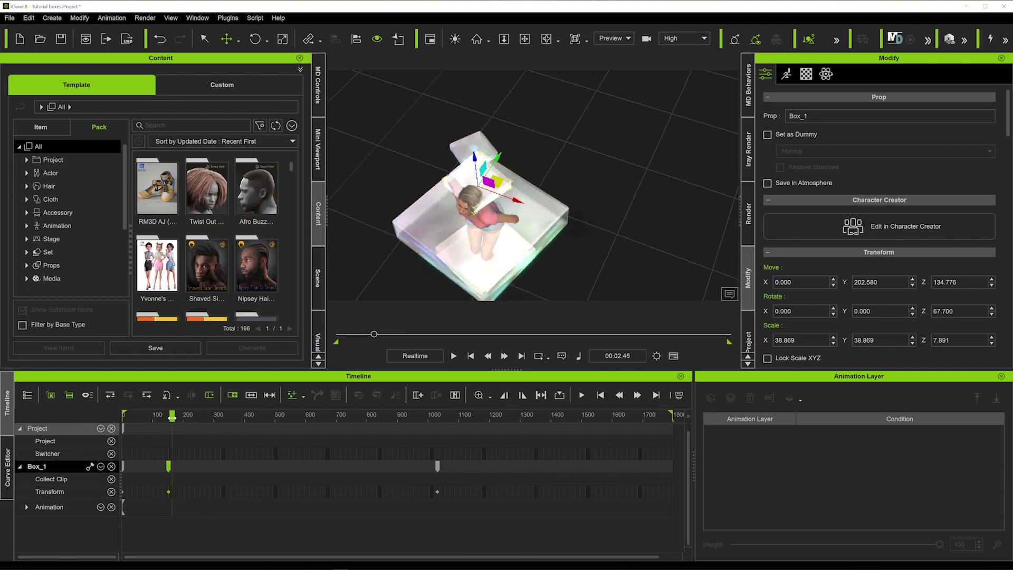
{"action": "left_click", "coordinate": [158, 464]}
{"action": "left_click_drag", "start_coordinate": [157, 414], "coordinate": [164, 414]}
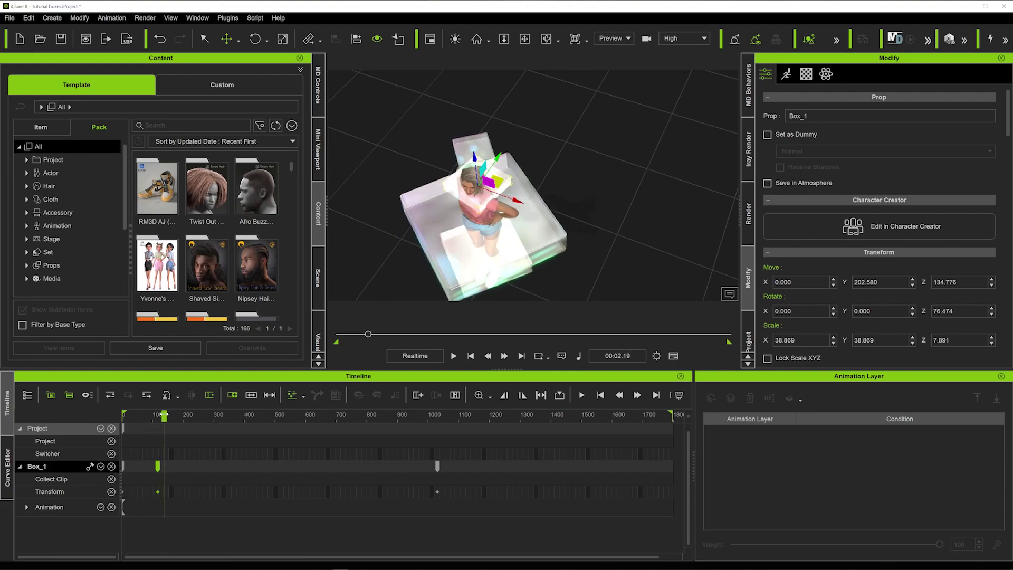
{"action": "left_click", "coordinate": [163, 465]}
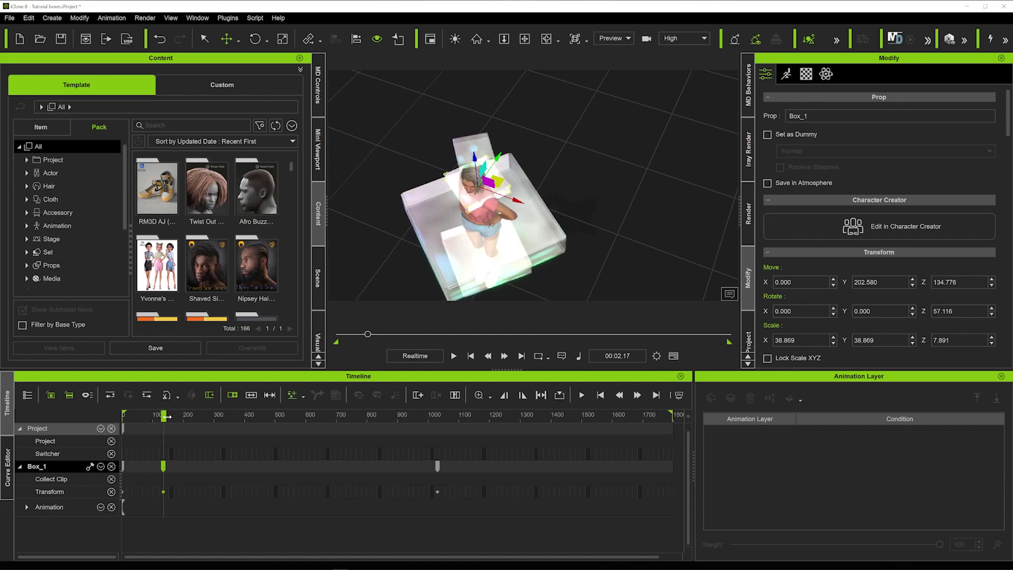
Step: Move the neck box to about X 5.0, Y 183.9 at 00:02.48 and to about X 1.6, Y 199.6 at 00:03.23
{"action": "left_click_drag", "start_coordinate": [163, 415], "coordinate": [174, 415]}
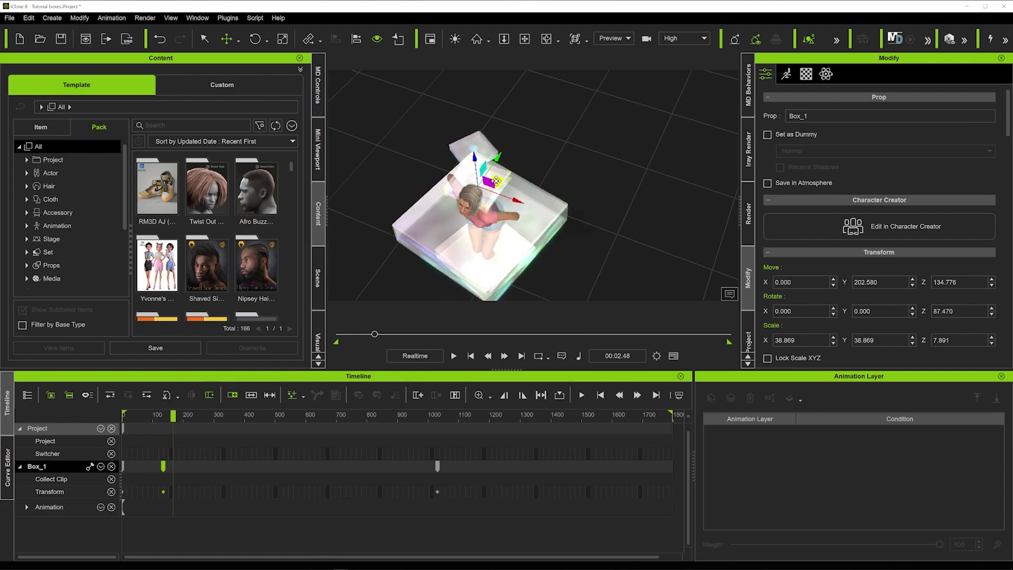
{"action": "left_click_drag", "start_coordinate": [486, 179], "coordinate": [491, 199]}
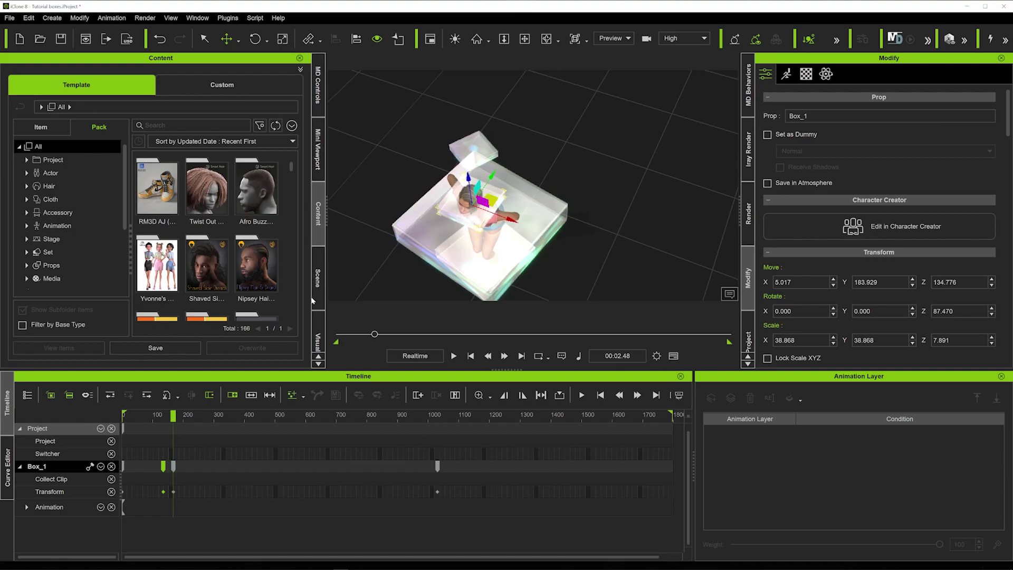
{"action": "left_click_drag", "start_coordinate": [174, 416], "coordinate": [184, 416]}
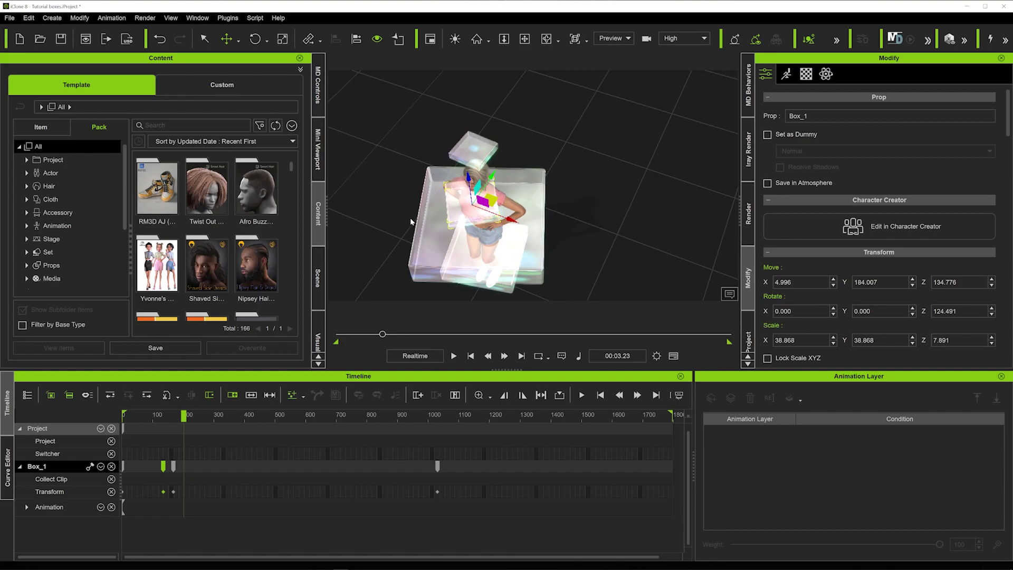
{"action": "left_click_drag", "start_coordinate": [490, 201], "coordinate": [497, 184]}
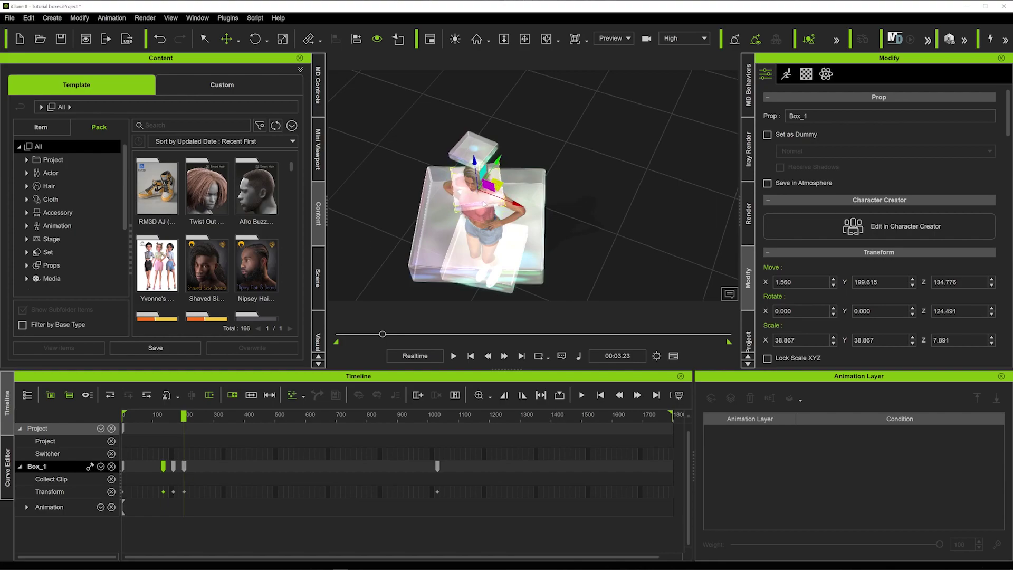
Step: Move the neck box to about X -0.5, Y 194.7 at 00:04.14 and to about X 0.6, Y 186.3 at 00:04.35
{"action": "left_click_drag", "start_coordinate": [184, 415], "coordinate": [201, 415]}
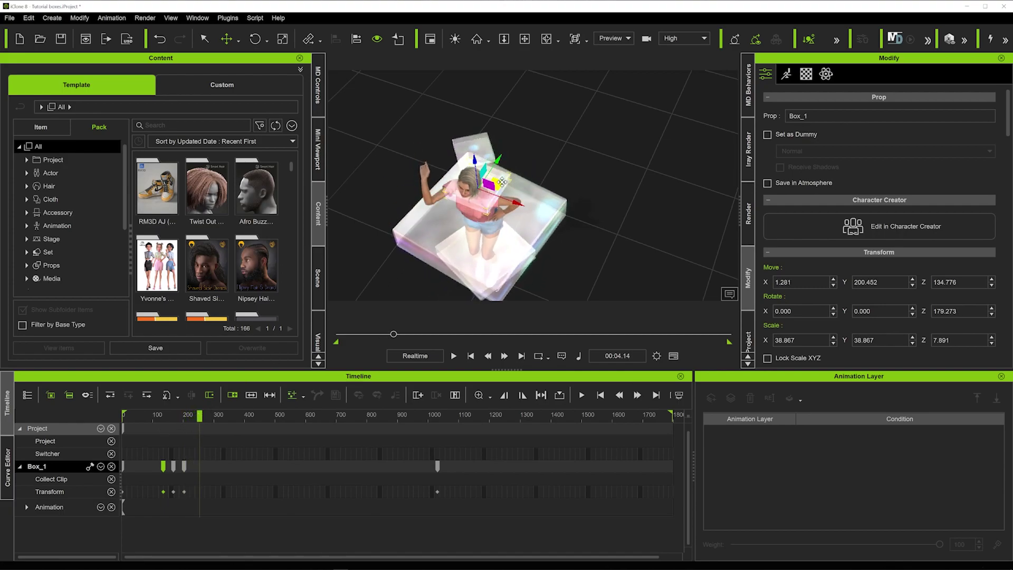
{"action": "left_click_drag", "start_coordinate": [502, 182], "coordinate": [497, 187]}
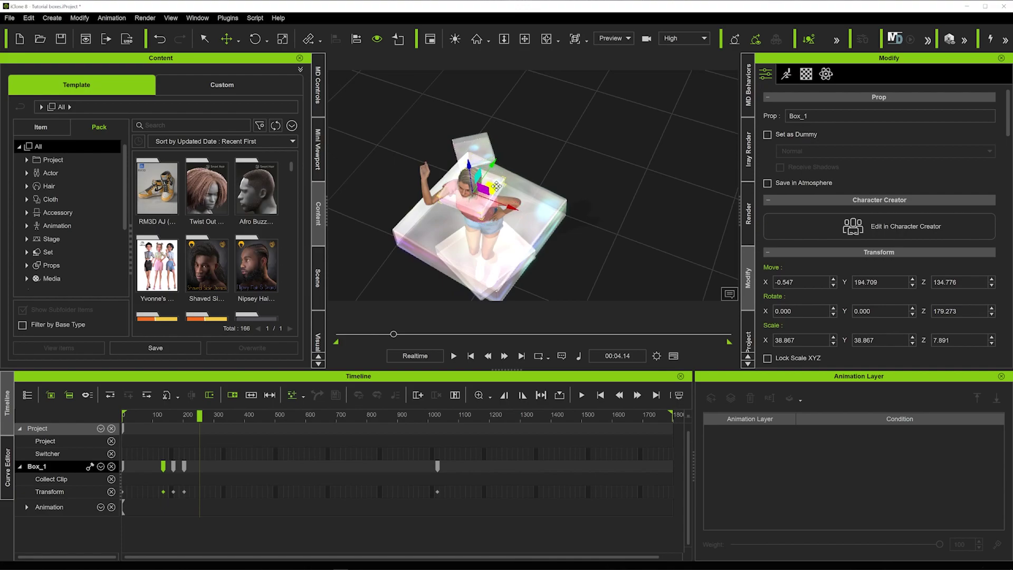
{"action": "mouse_move", "coordinate": [199, 416]}
{"action": "left_mouse_down"}
{"action": "mouse_move", "coordinate": [161, 416]}
{"action": "mouse_move", "coordinate": [206, 418]}
{"action": "left_mouse_up"}
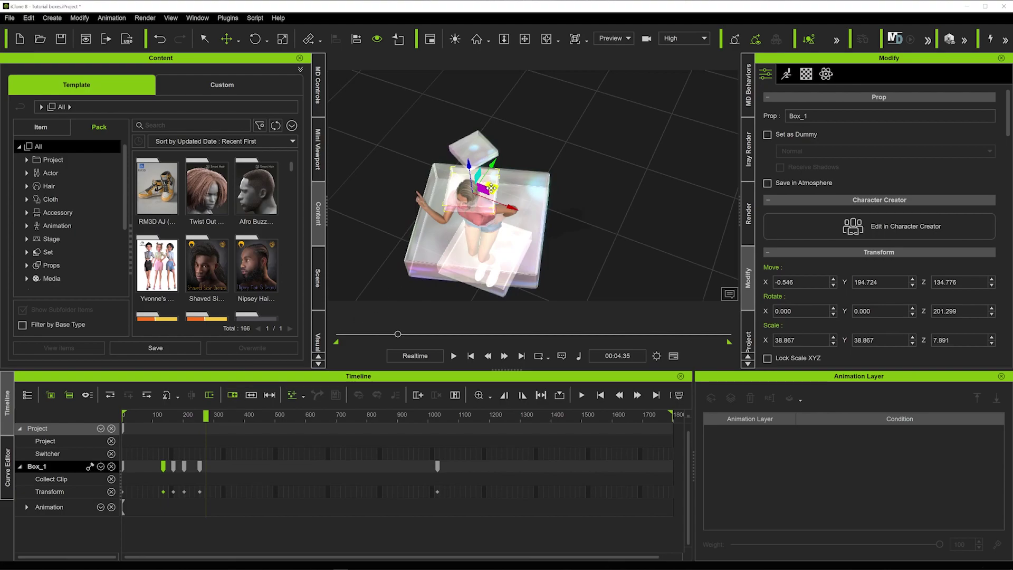
{"action": "left_click_drag", "start_coordinate": [489, 191], "coordinate": [488, 194]}
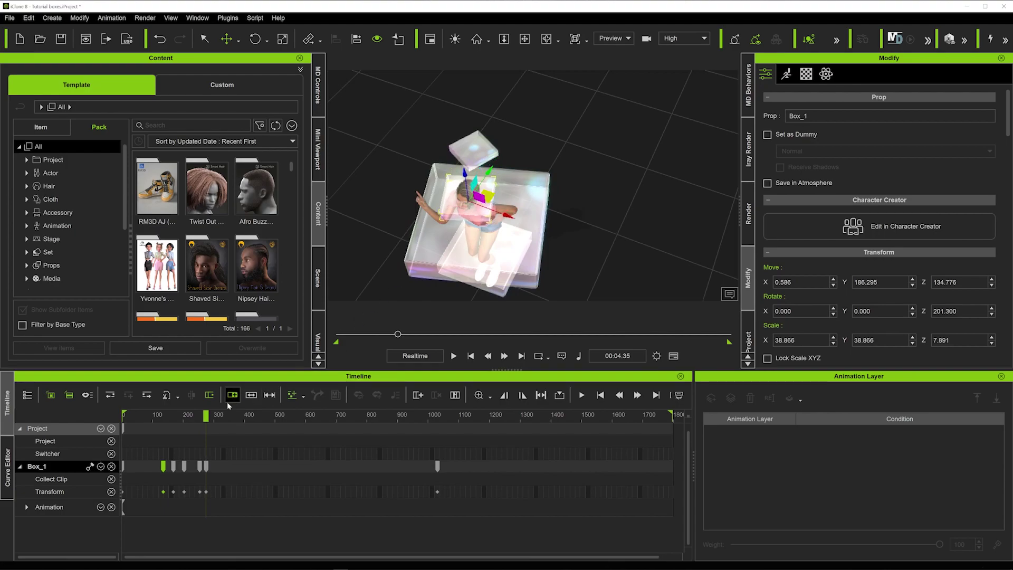
Step: Move the neck box to about X -0.6, Y 203.4 at 00:05.21 and add a transform key at 00:09.16
{"action": "left_click_drag", "start_coordinate": [206, 416], "coordinate": [220, 415]}
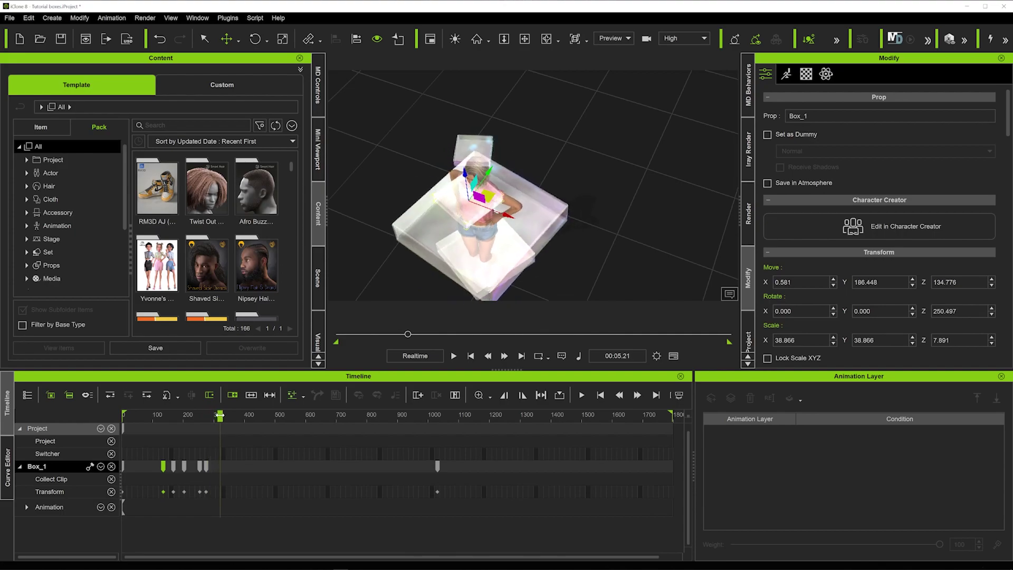
{"action": "left_click_drag", "start_coordinate": [486, 200], "coordinate": [499, 180]}
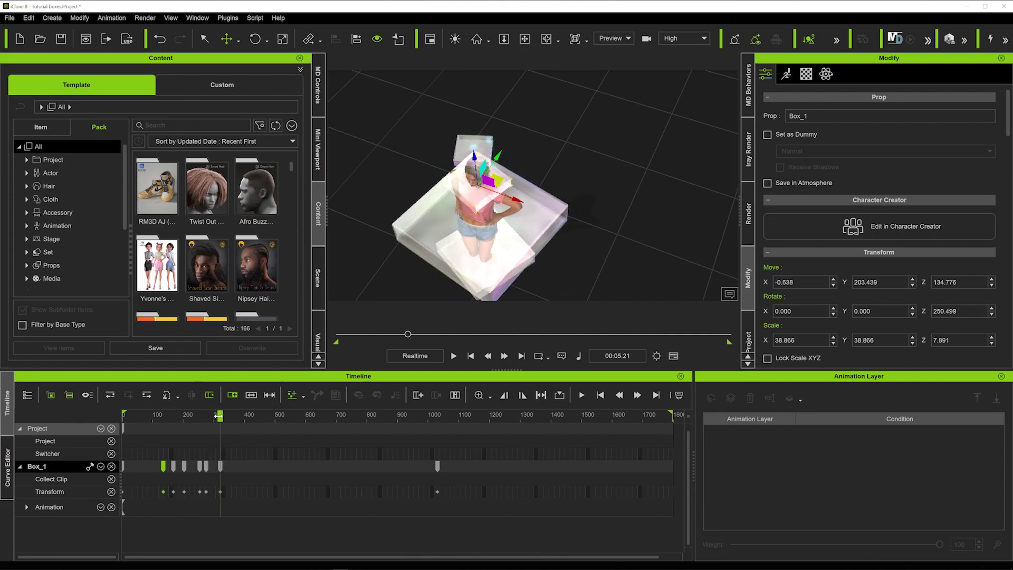
{"action": "left_click_drag", "start_coordinate": [219, 416], "coordinate": [306, 414]}
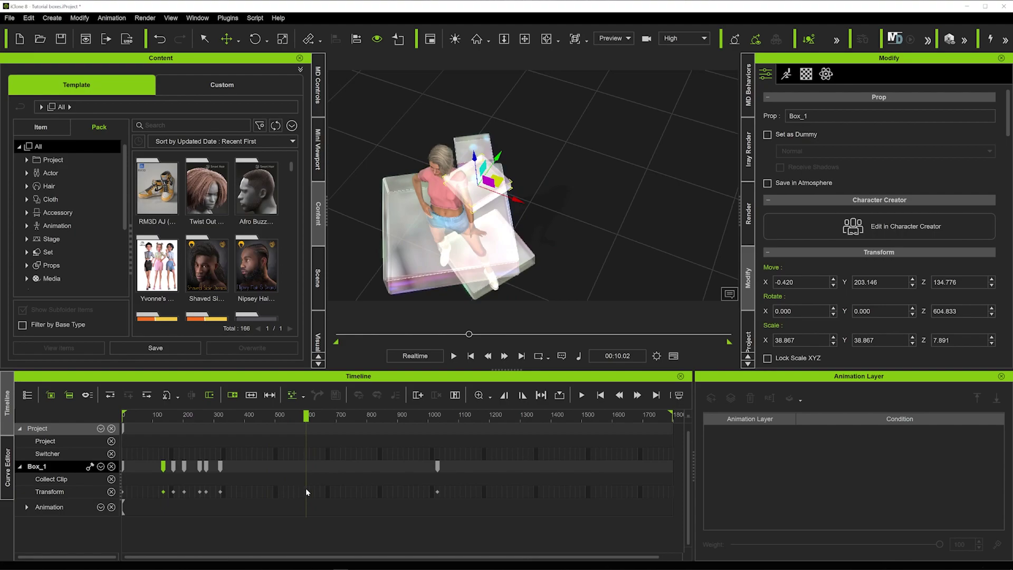
{"action": "double_click", "coordinate": [292, 491]}
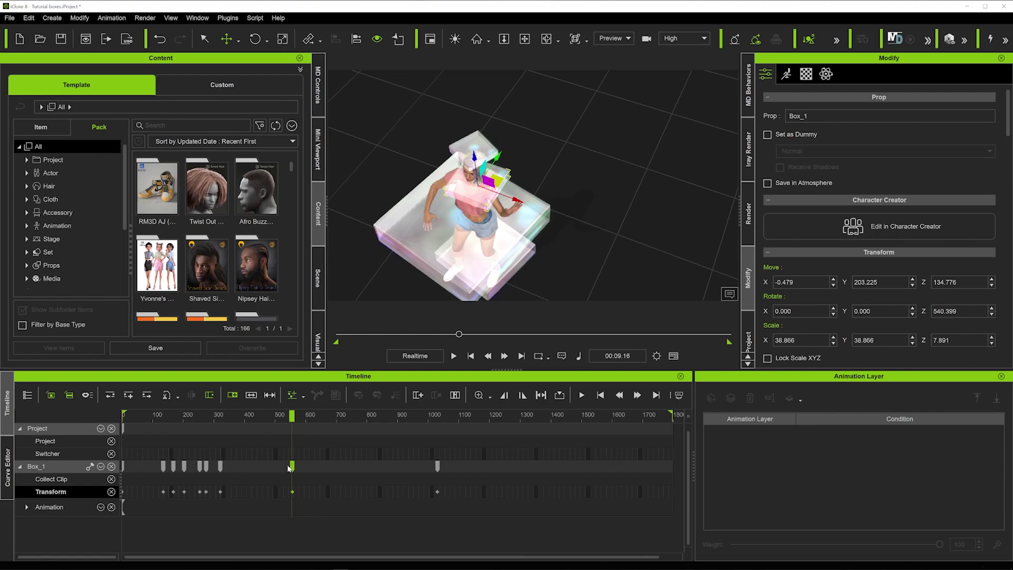
Step: Move the neck box to about X -26.8, Y 199.6 at 00:09.40 and to about X -12.8, Y 205.2 at 00:10.31
{"action": "left_click_drag", "start_coordinate": [293, 417], "coordinate": [299, 417]}
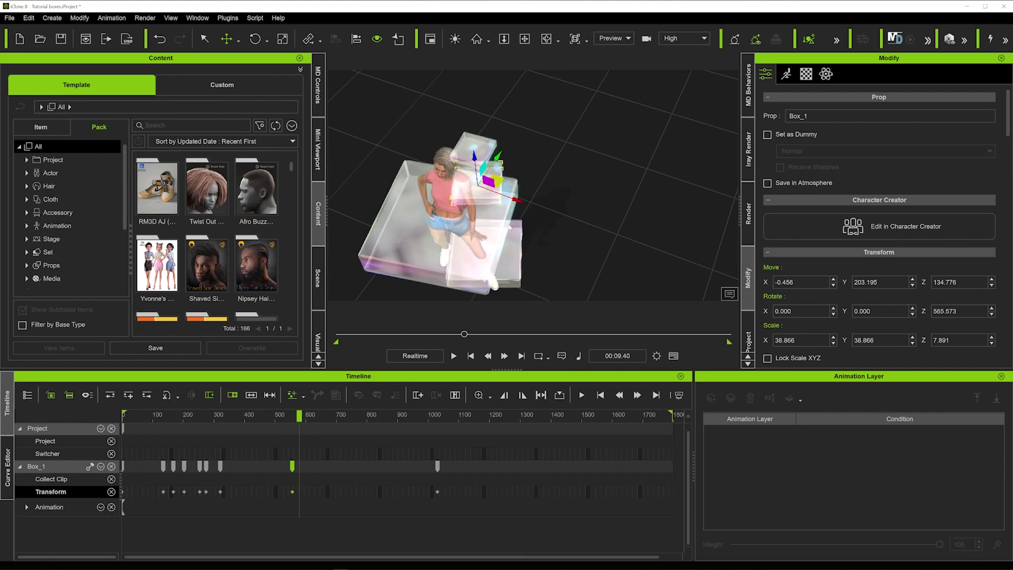
{"action": "left_click_drag", "start_coordinate": [500, 180], "coordinate": [469, 172]}
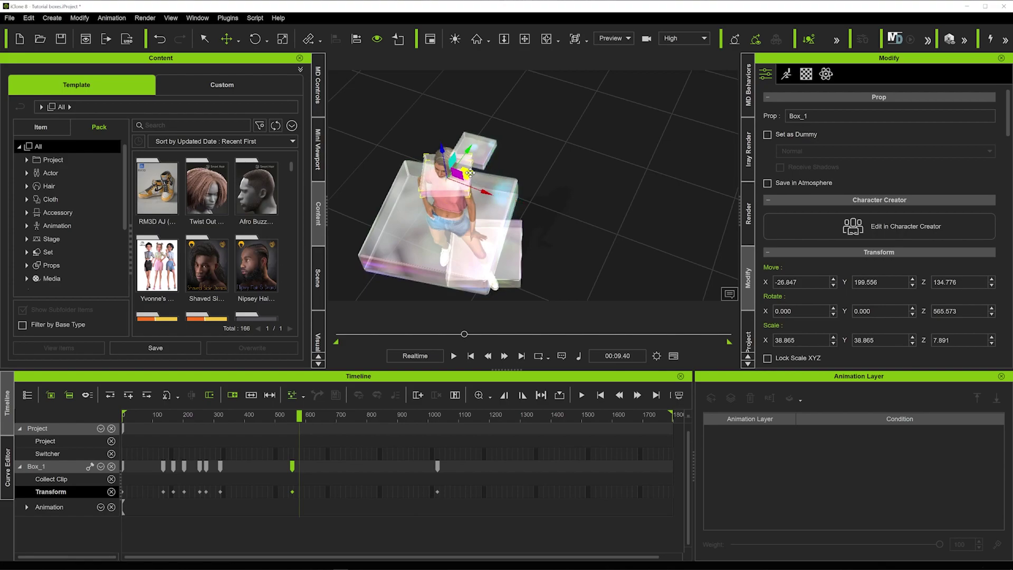
{"action": "left_click_drag", "start_coordinate": [299, 415], "coordinate": [315, 415]}
{"action": "left_click_drag", "start_coordinate": [469, 174], "coordinate": [489, 175]}
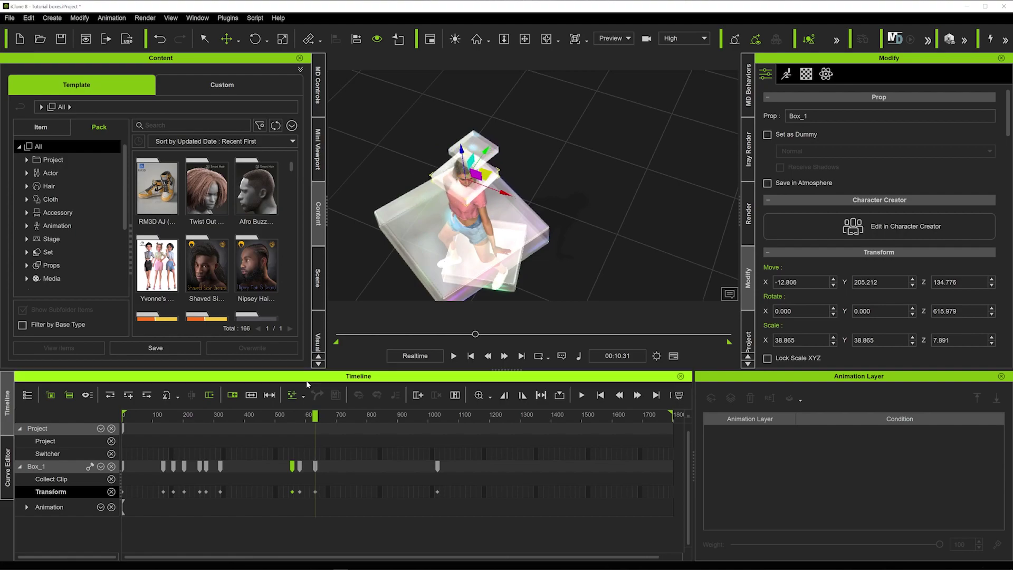
Step: Move the neck box to about X -20.8, Y 202.0 at 00:10.57 and to about X 10.1, Y 162.8 at 00:11.28
{"action": "left_click_drag", "start_coordinate": [313, 417], "coordinate": [323, 416]}
{"action": "left_click_drag", "start_coordinate": [493, 178], "coordinate": [477, 172]}
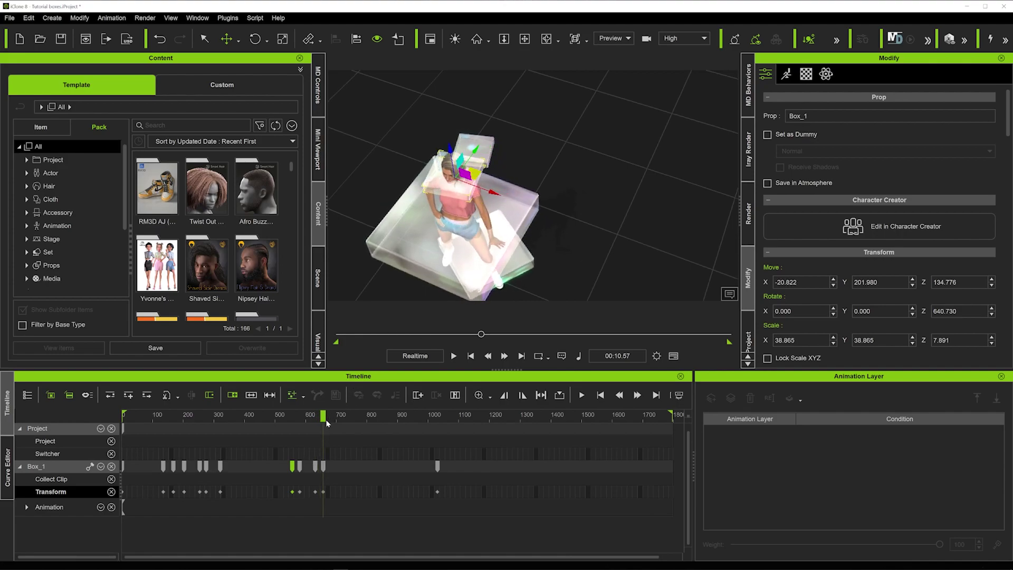
{"action": "left_click_drag", "start_coordinate": [320, 417], "coordinate": [333, 417]}
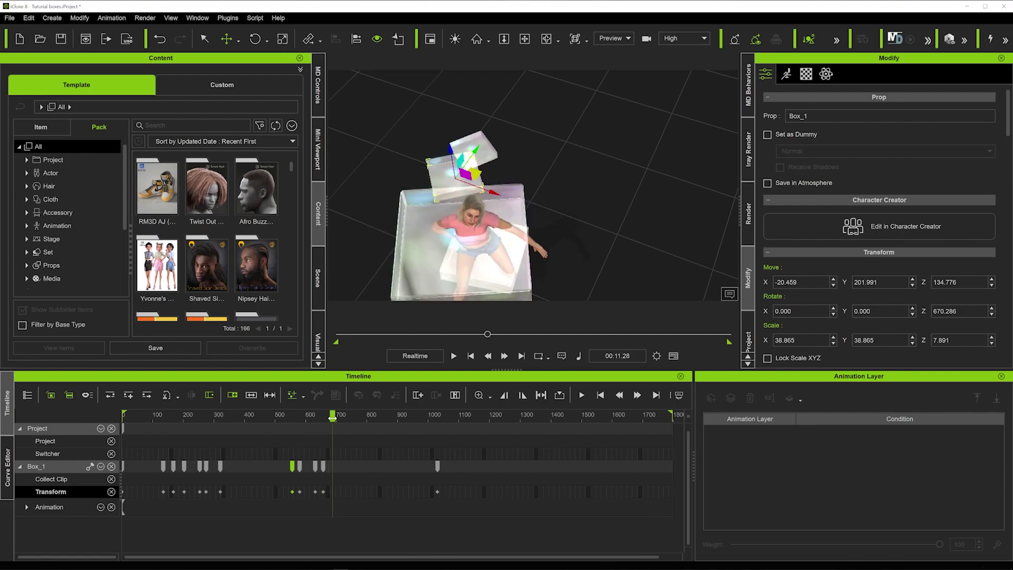
{"action": "right_click_drag", "start_coordinate": [475, 221], "coordinate": [466, 165]}
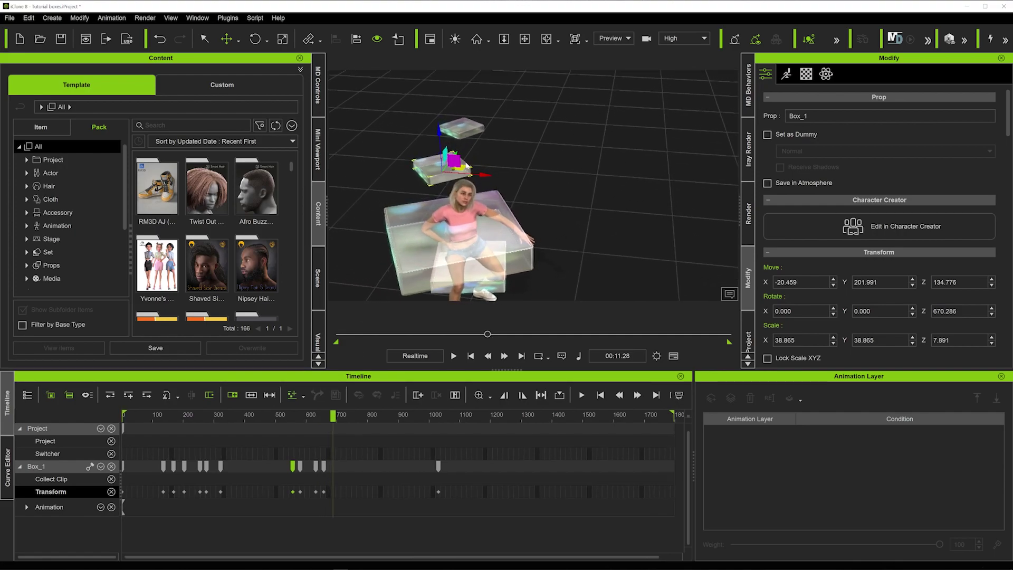
{"action": "left_click_drag", "start_coordinate": [463, 166], "coordinate": [485, 188]}
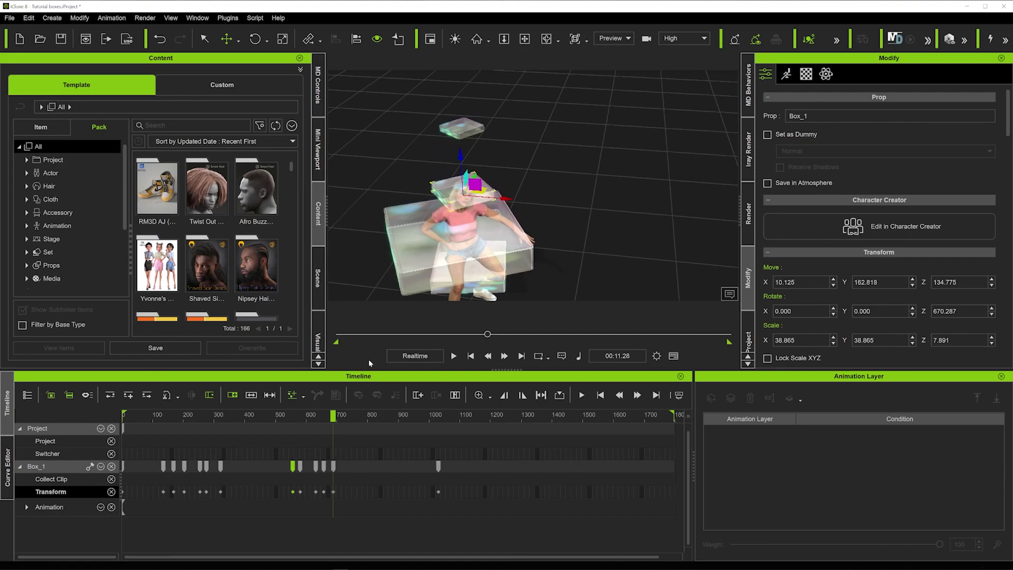
Step: Move the neck box over the crouching character at 00:12.32, to about X 18.7, Y 176.9
{"action": "scroll", "coordinate": [334, 415], "scroll_direction": "up", "scroll_amount": 1}
{"action": "left_click_drag", "start_coordinate": [334, 415], "coordinate": [354, 415]}
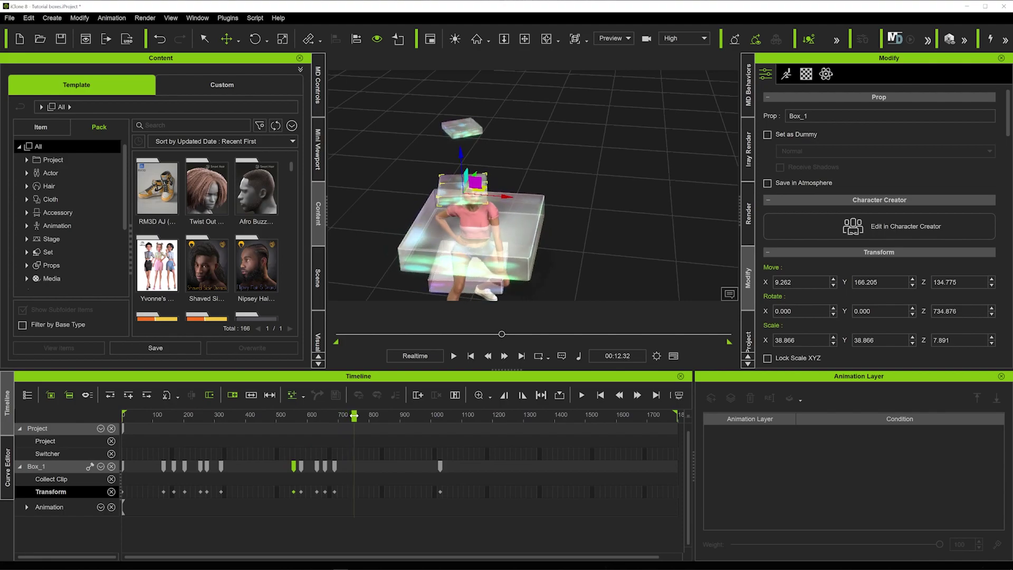
{"action": "left_click_drag", "start_coordinate": [483, 192], "coordinate": [492, 196]}
{"action": "scroll", "coordinate": [328, 405], "scroll_direction": "up", "scroll_amount": 5}
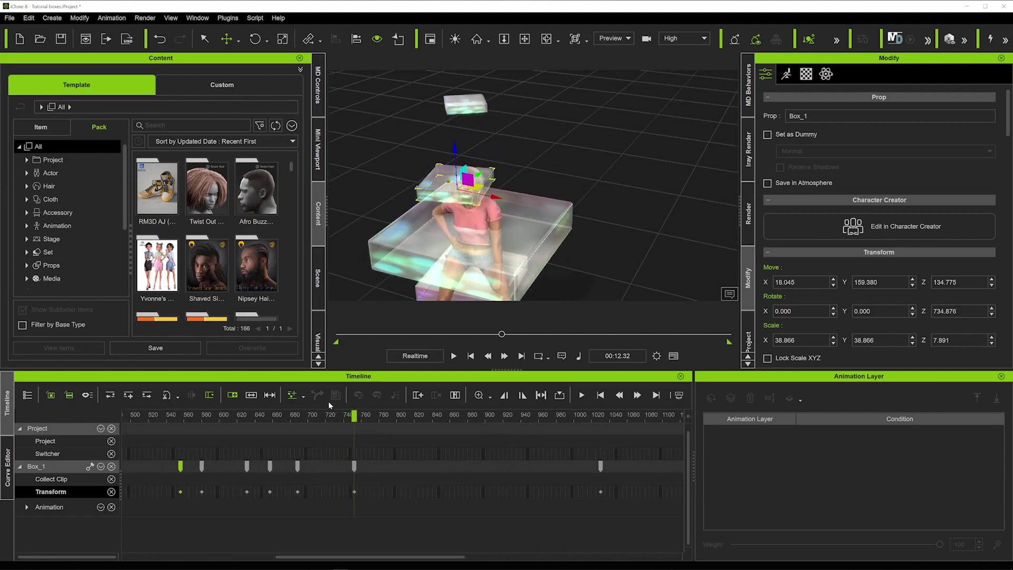
{"action": "right_click_drag", "start_coordinate": [470, 187], "coordinate": [462, 231]}
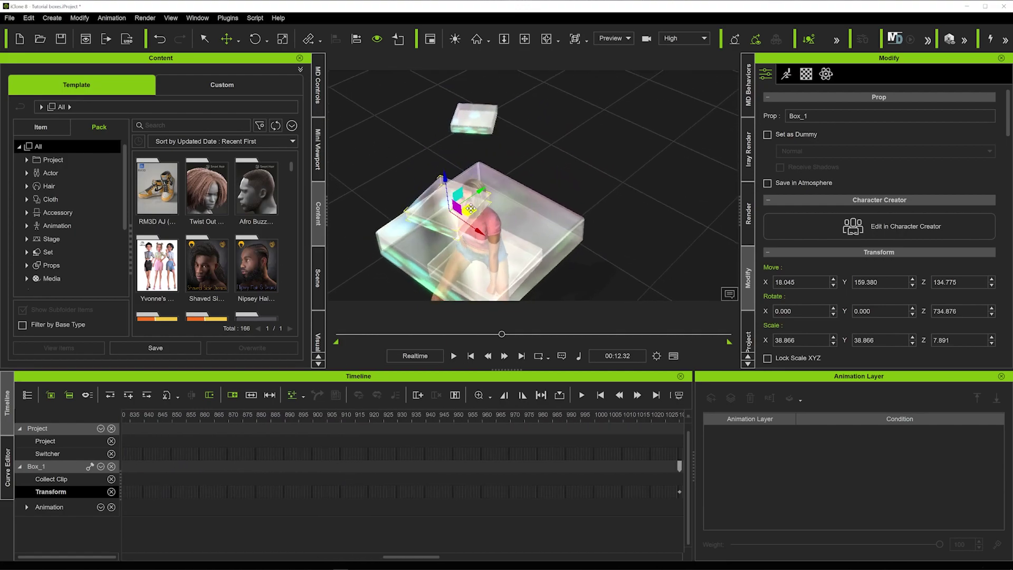
{"action": "left_click_drag", "start_coordinate": [471, 209], "coordinate": [490, 196]}
Step: Review the neck box's motion between 00:10.57 and 00:12.32 and delete its transform key at 00:11.28
{"action": "scroll", "coordinate": [363, 455], "scroll_direction": "left", "scroll_amount": 5}
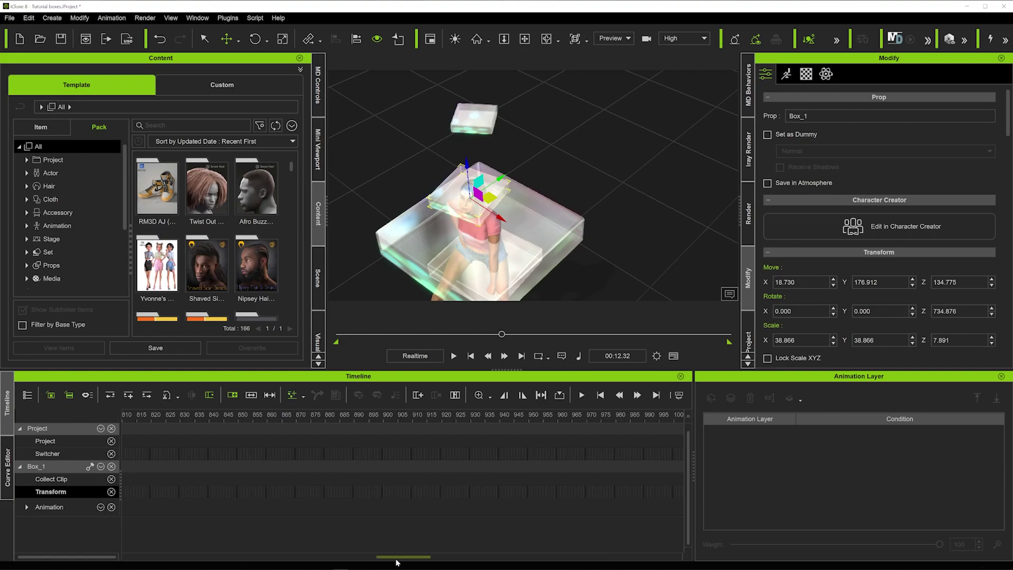
{"action": "mouse_move", "coordinate": [397, 562]}
{"action": "left_mouse_down"}
{"action": "mouse_move", "coordinate": [239, 558]}
{"action": "mouse_move", "coordinate": [309, 548]}
{"action": "mouse_move", "coordinate": [384, 556]}
{"action": "left_mouse_up"}
{"action": "scroll", "coordinate": [348, 469], "scroll_direction": "down", "scroll_amount": 3}
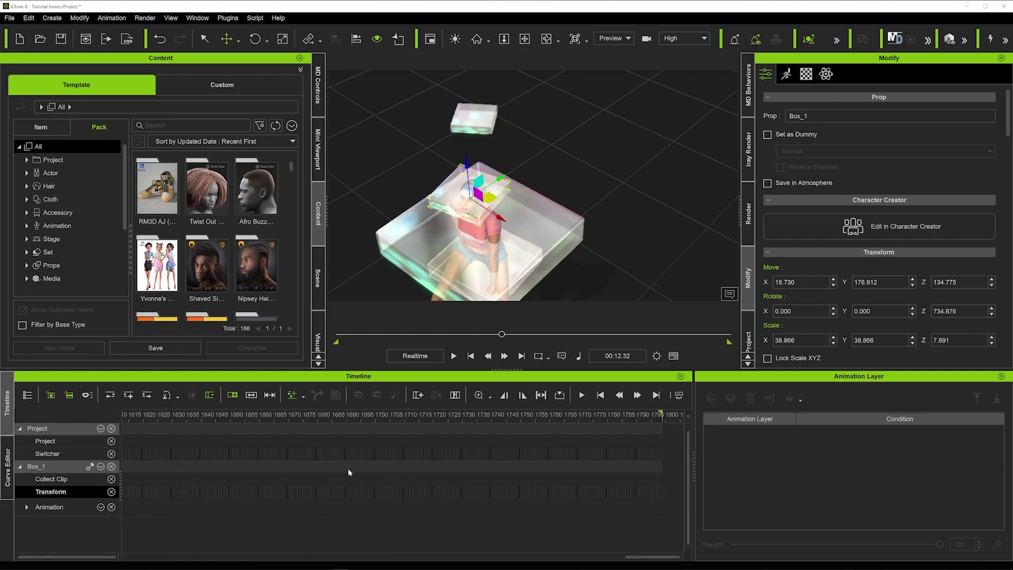
{"action": "scroll", "coordinate": [356, 476], "scroll_direction": "down", "scroll_amount": 3}
{"action": "scroll", "coordinate": [357, 480], "scroll_direction": "down", "scroll_amount": 3, "text": "ctrl"}
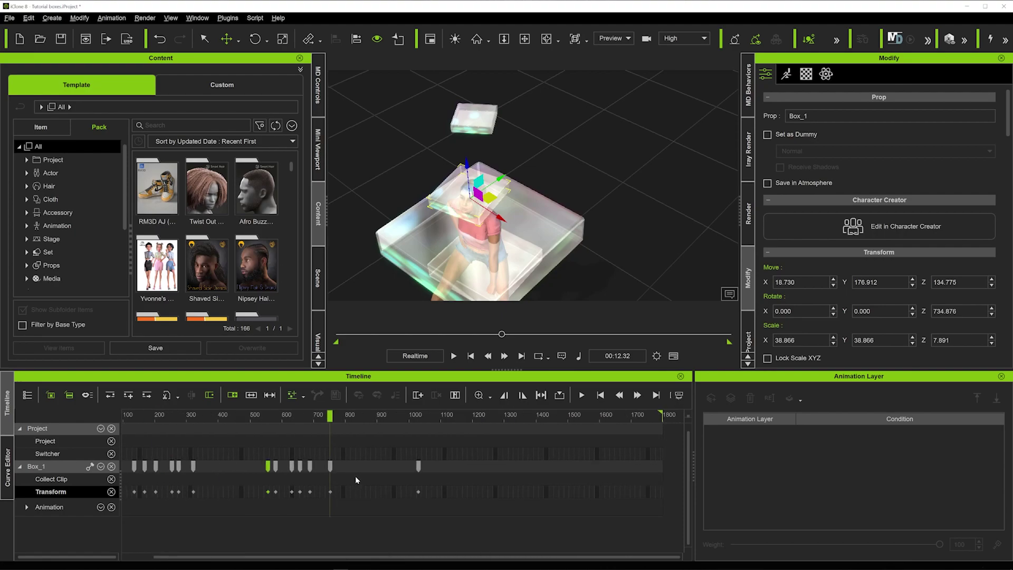
{"action": "left_click_drag", "start_coordinate": [330, 415], "coordinate": [314, 469]}
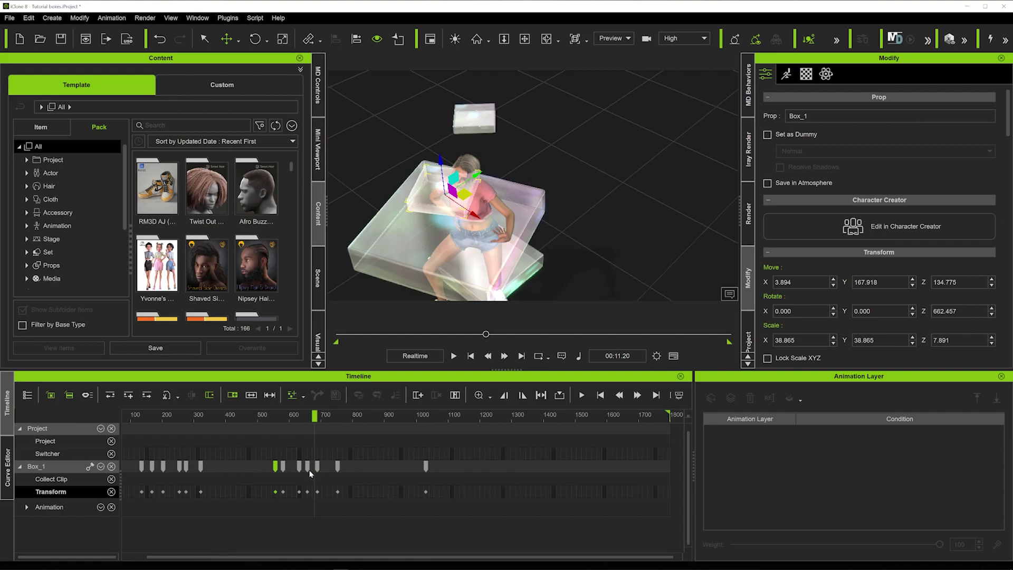
{"action": "left_click", "coordinate": [308, 468]}
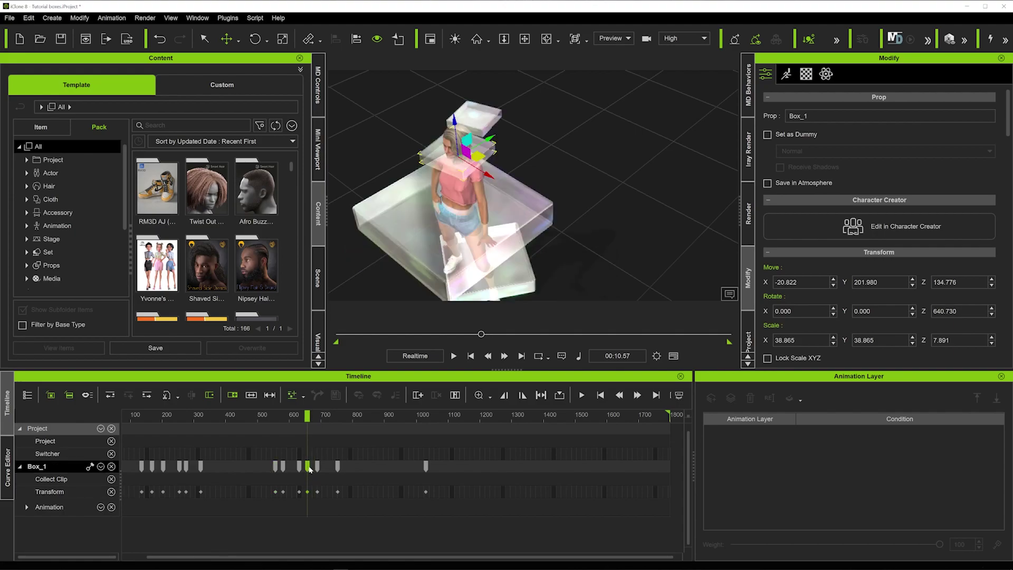
{"action": "left_click_drag", "start_coordinate": [306, 414], "coordinate": [311, 415]}
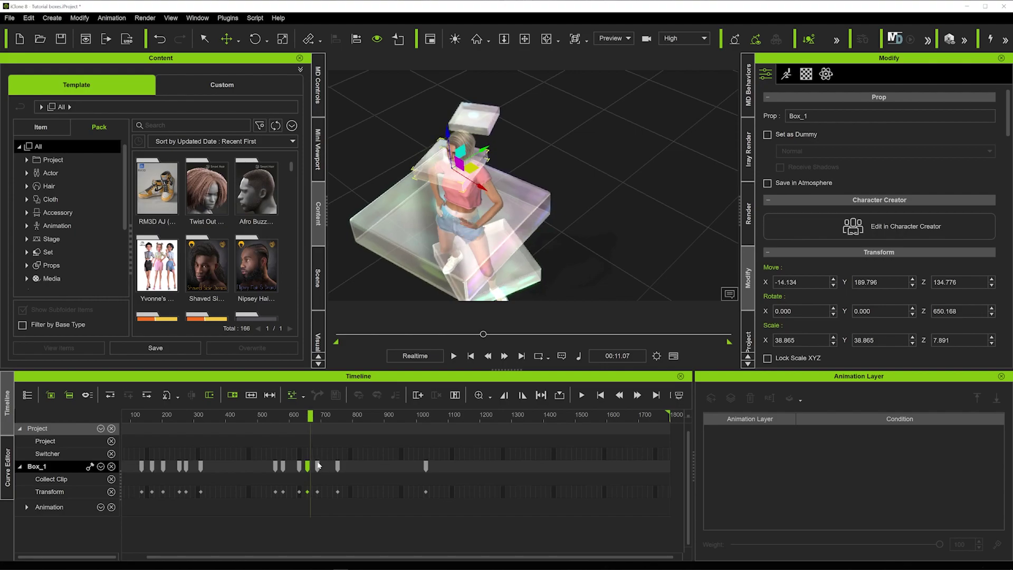
{"action": "left_click", "coordinate": [318, 466]}
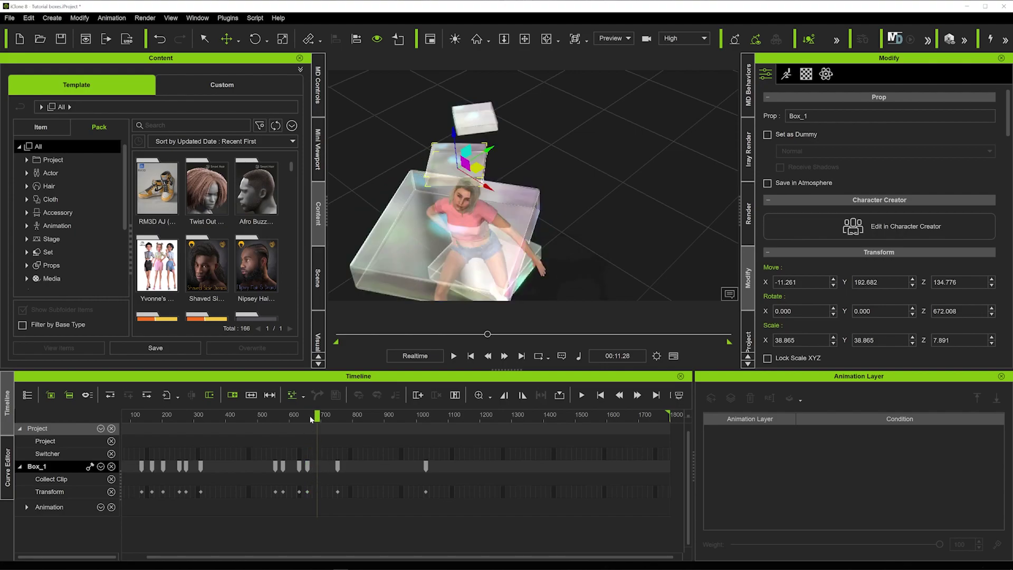
Step: Move the neck box to about X -7.8, Y 193.6 at 00:11.15 and to about X 7.8, Y 191.0 at 00:11.27
{"action": "left_click_drag", "start_coordinate": [316, 415], "coordinate": [314, 416]}
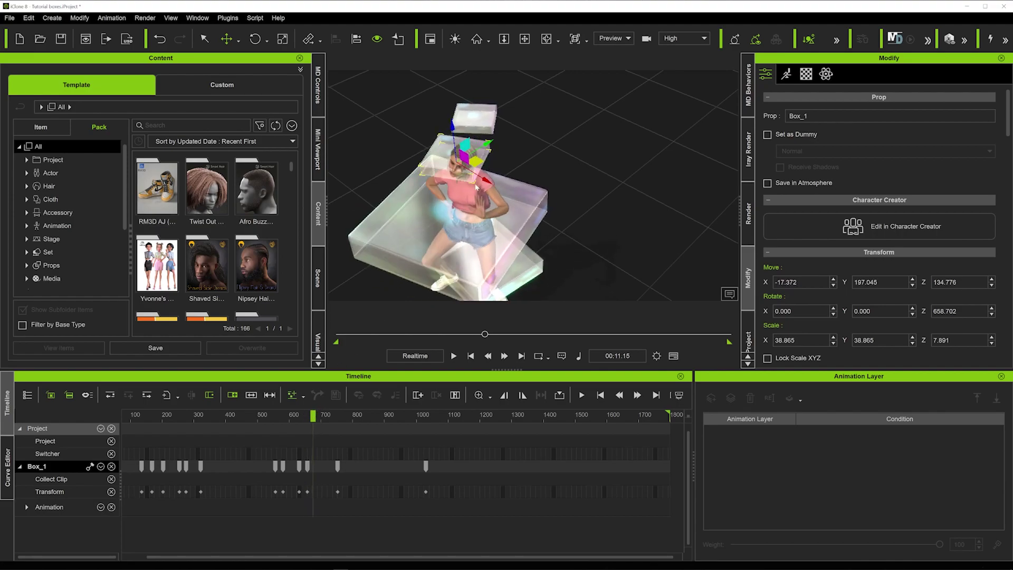
{"action": "left_click_drag", "start_coordinate": [476, 161], "coordinate": [482, 169]}
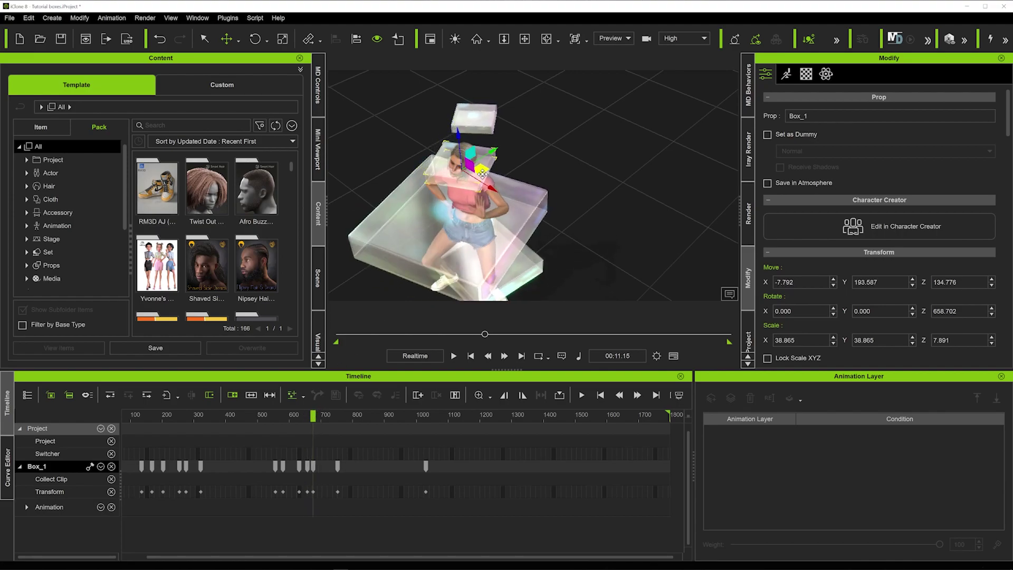
{"action": "left_click_drag", "start_coordinate": [313, 416], "coordinate": [317, 416]}
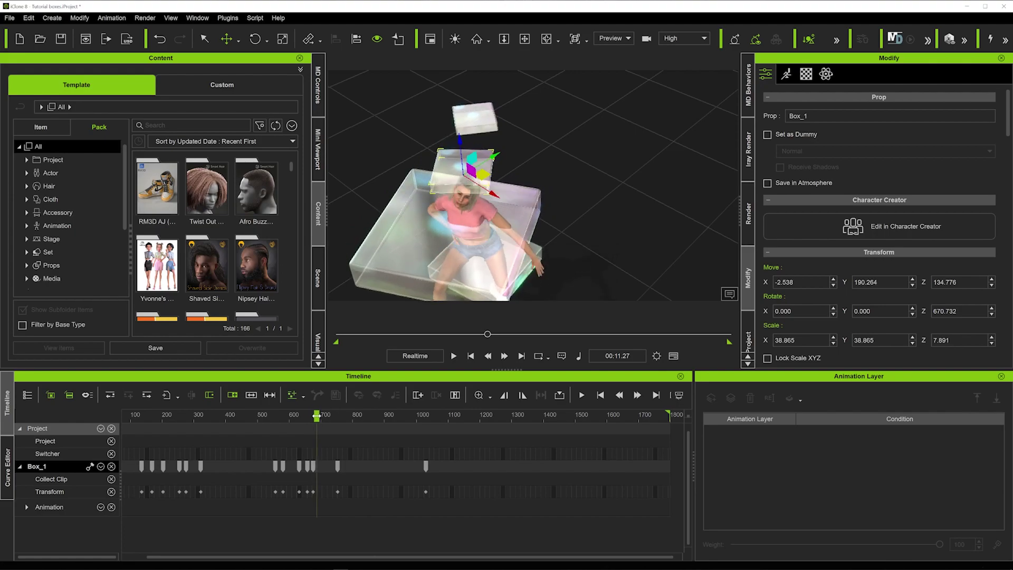
{"action": "left_click_drag", "start_coordinate": [483, 175], "coordinate": [484, 194]}
{"action": "right_click_drag", "start_coordinate": [407, 248], "coordinate": [451, 208]}
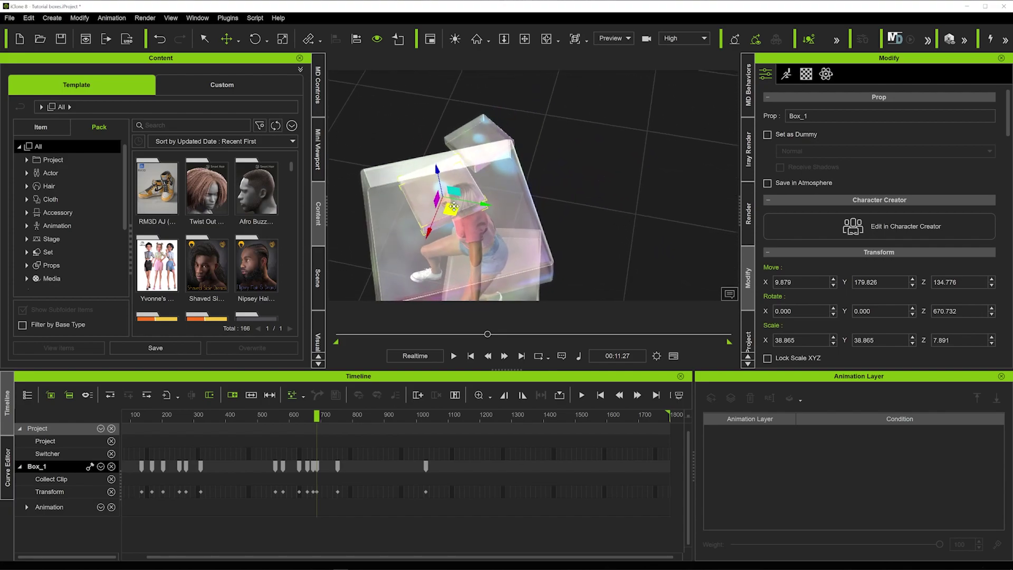
{"action": "left_click_drag", "start_coordinate": [455, 207], "coordinate": [473, 208]}
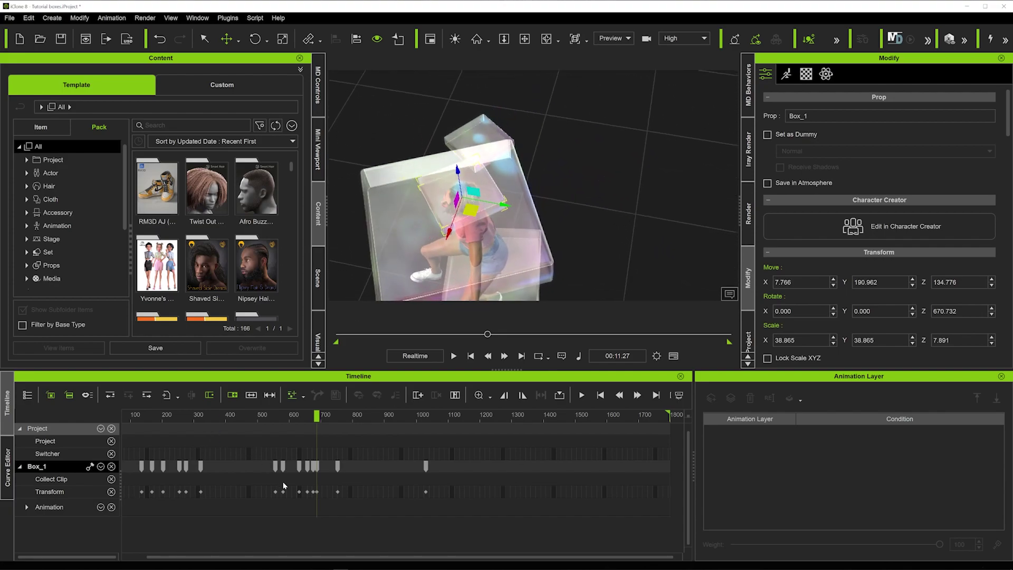
Step: Move the neck box to about X 9.2, Y 179.6 at 00:11.47 and to about X 5.1, Y 173.7 at 00:12.02
{"action": "left_click", "coordinate": [313, 467]}
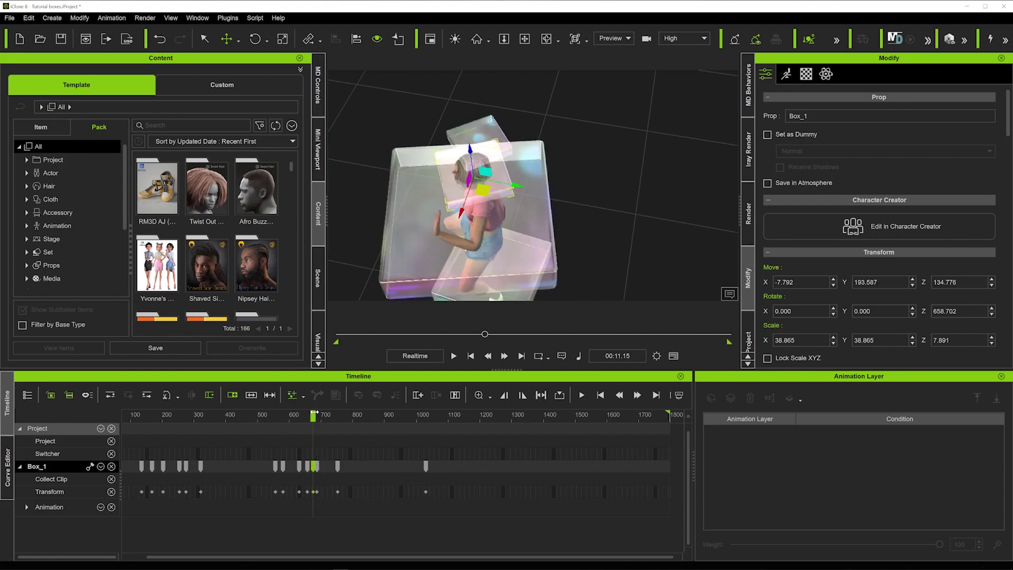
{"action": "left_click_drag", "start_coordinate": [314, 412], "coordinate": [323, 413]}
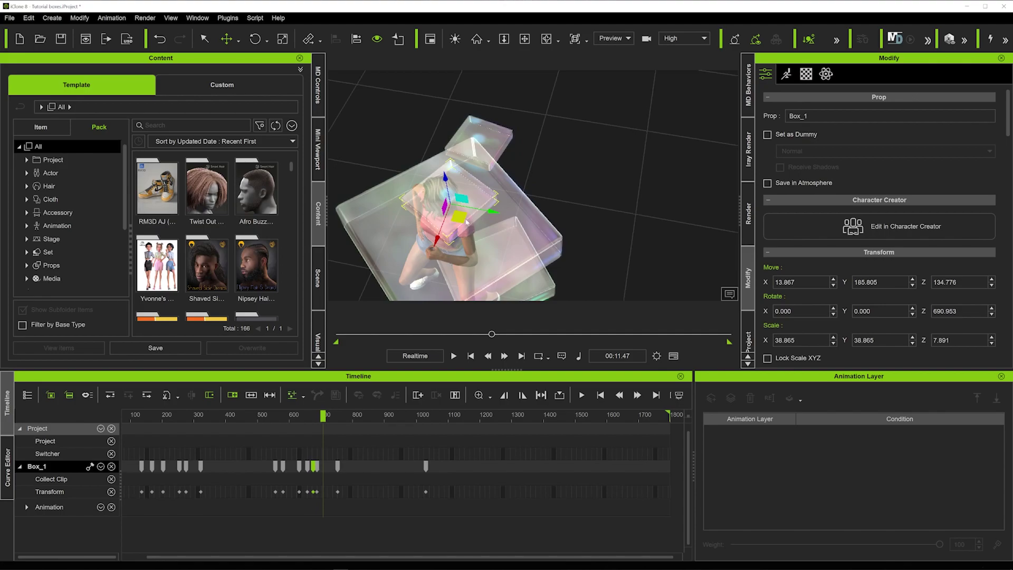
{"action": "left_click_drag", "start_coordinate": [466, 222], "coordinate": [454, 209]}
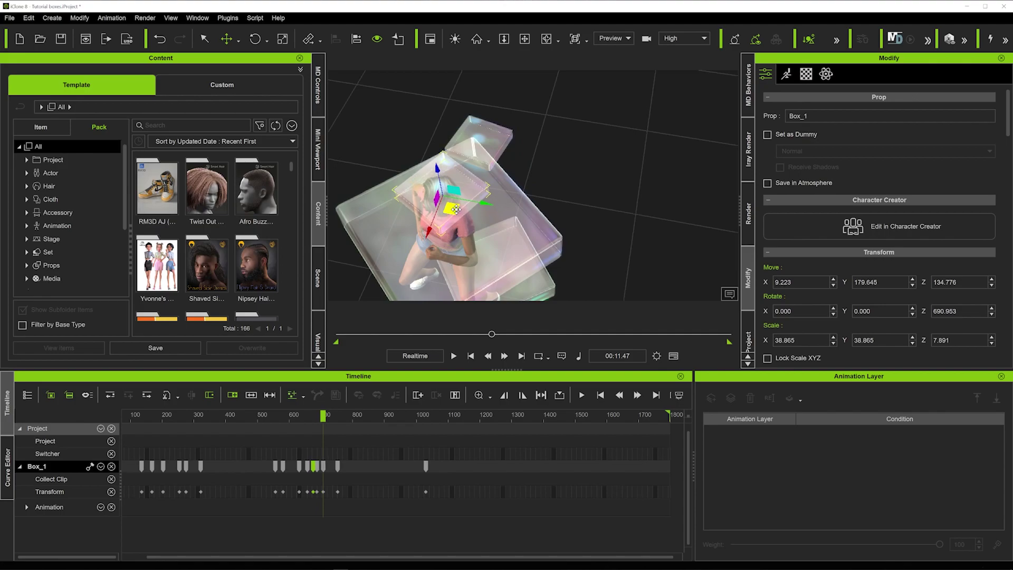
{"action": "right_click_drag", "start_coordinate": [457, 210], "coordinate": [427, 252]}
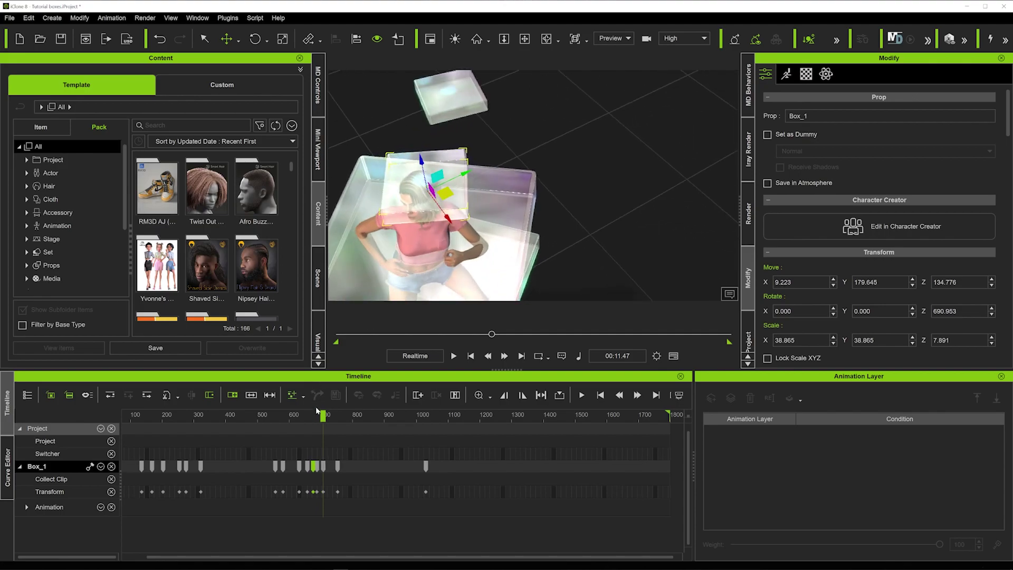
{"action": "left_click_drag", "start_coordinate": [323, 415], "coordinate": [327, 415]}
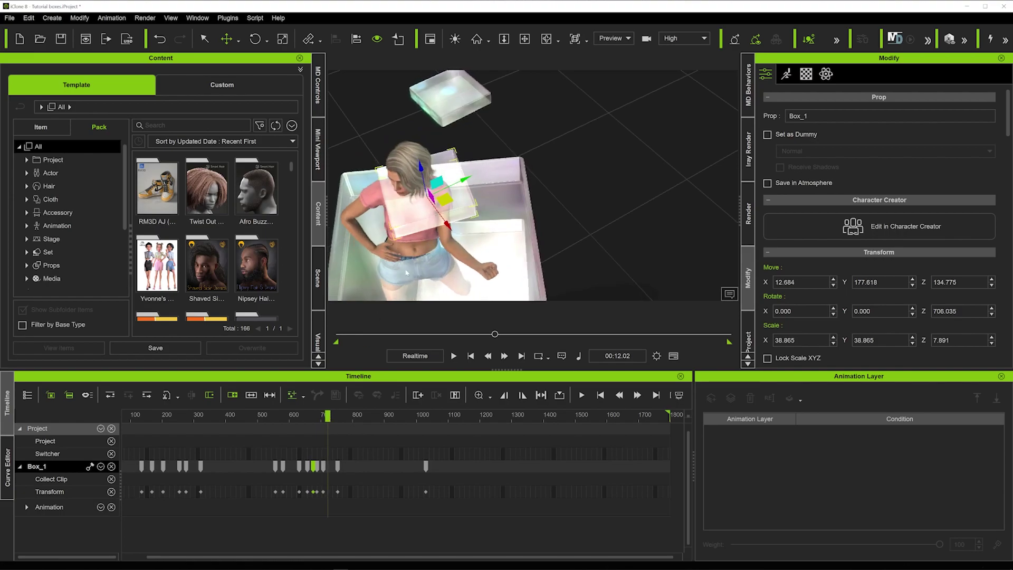
{"action": "left_click_drag", "start_coordinate": [447, 199], "coordinate": [434, 193]}
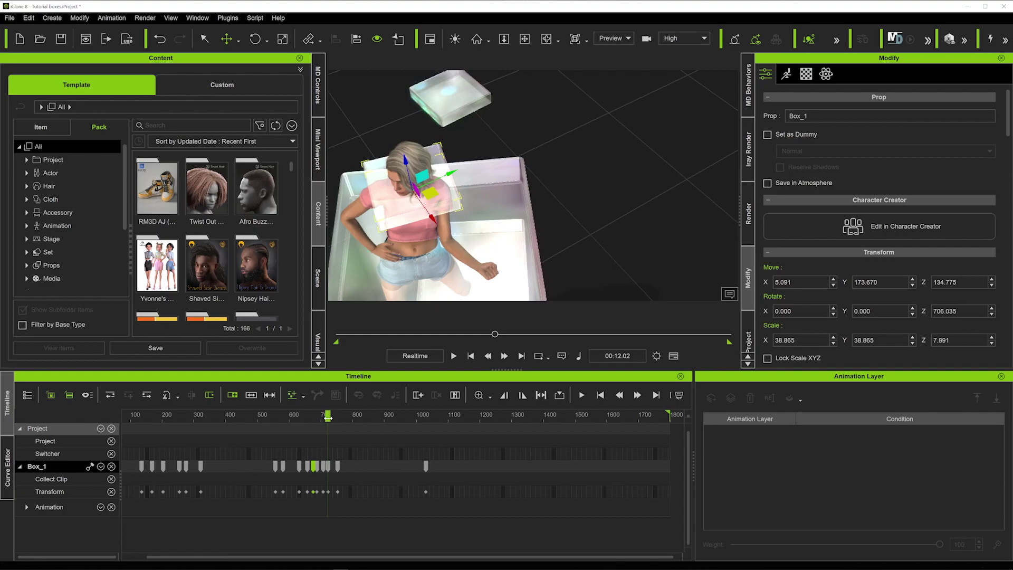
Step: Move the neck box to about X 17.8, Y 183.1 at the 00:12.32 key and to about X 15.5, Y 200.6 at 00:13.00
{"action": "left_click_drag", "start_coordinate": [328, 416], "coordinate": [338, 417]}
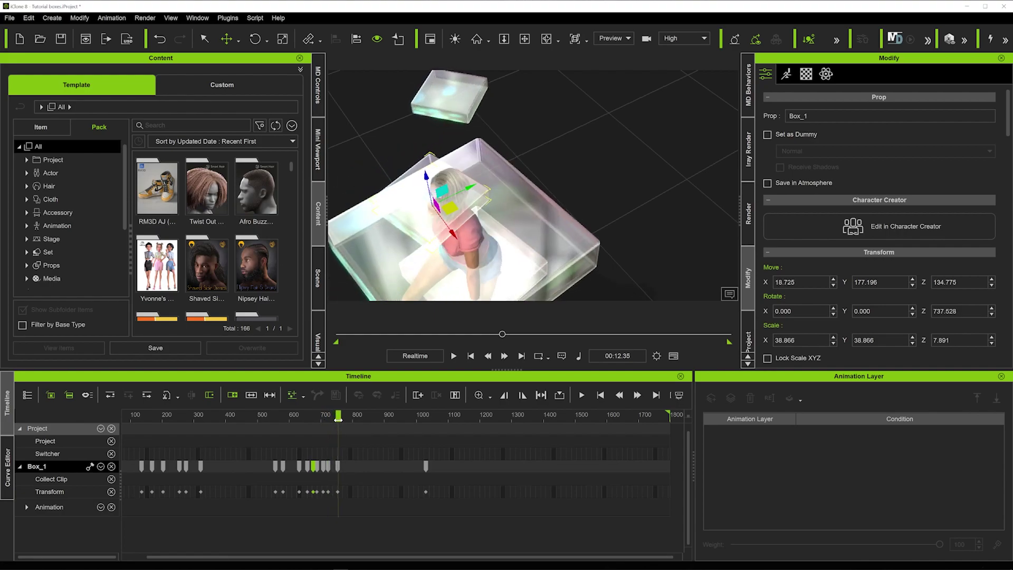
{"action": "left_click", "coordinate": [339, 467]}
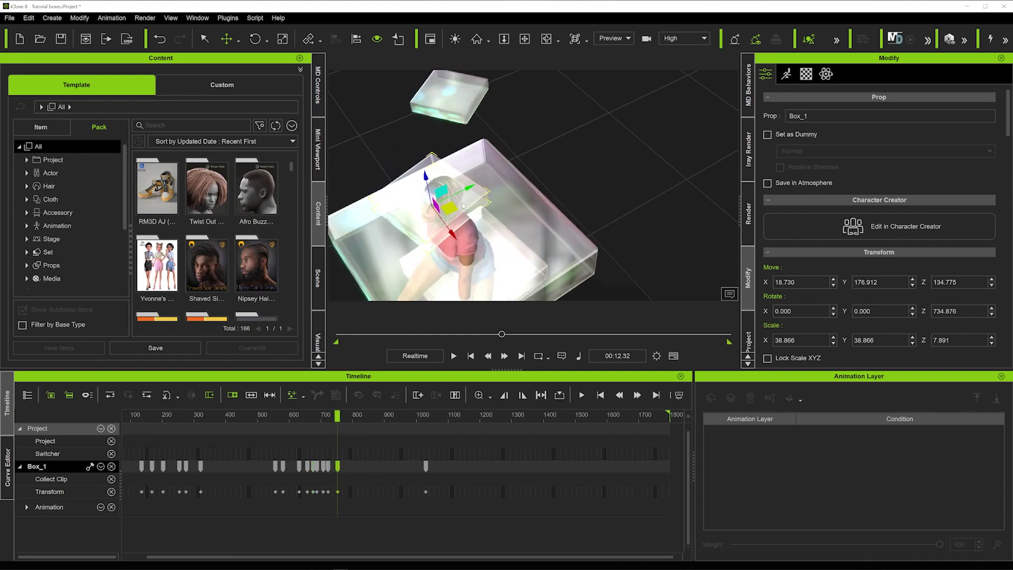
{"action": "left_click_drag", "start_coordinate": [453, 207], "coordinate": [464, 204]}
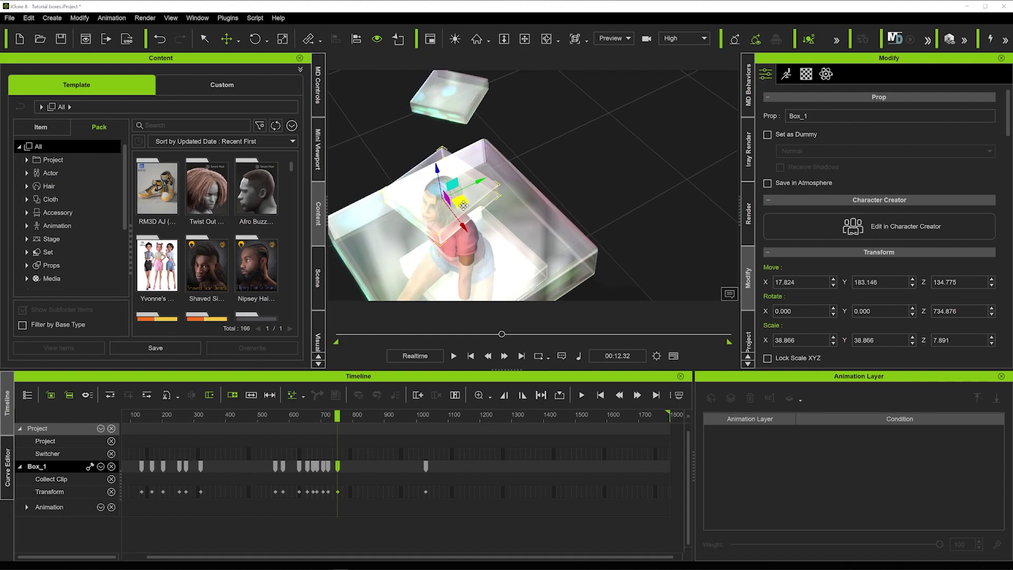
{"action": "left_click_drag", "start_coordinate": [342, 414], "coordinate": [346, 415]}
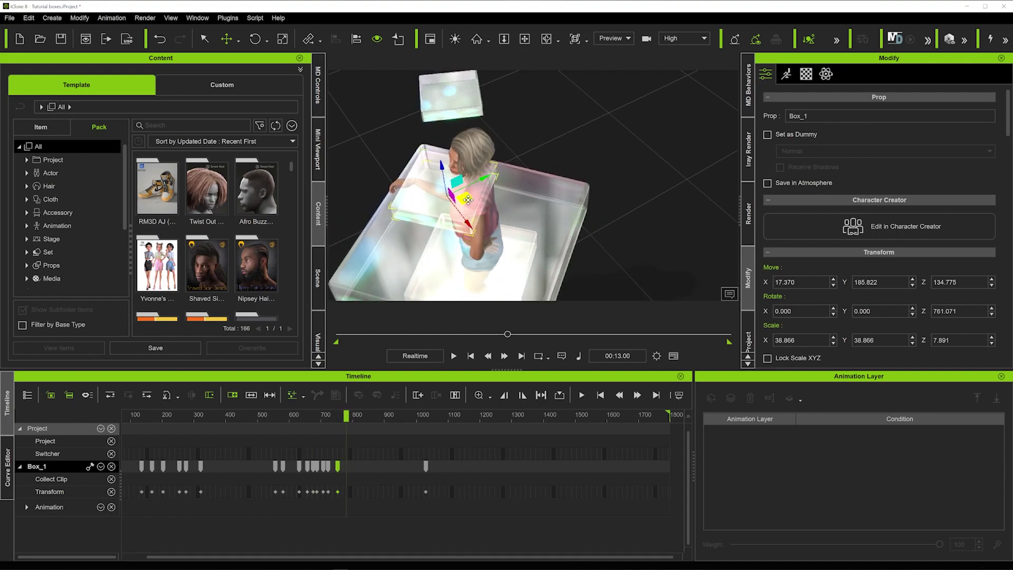
{"action": "left_click_drag", "start_coordinate": [467, 199], "coordinate": [490, 184]}
{"action": "right_click_drag", "start_coordinate": [492, 185], "coordinate": [428, 305]}
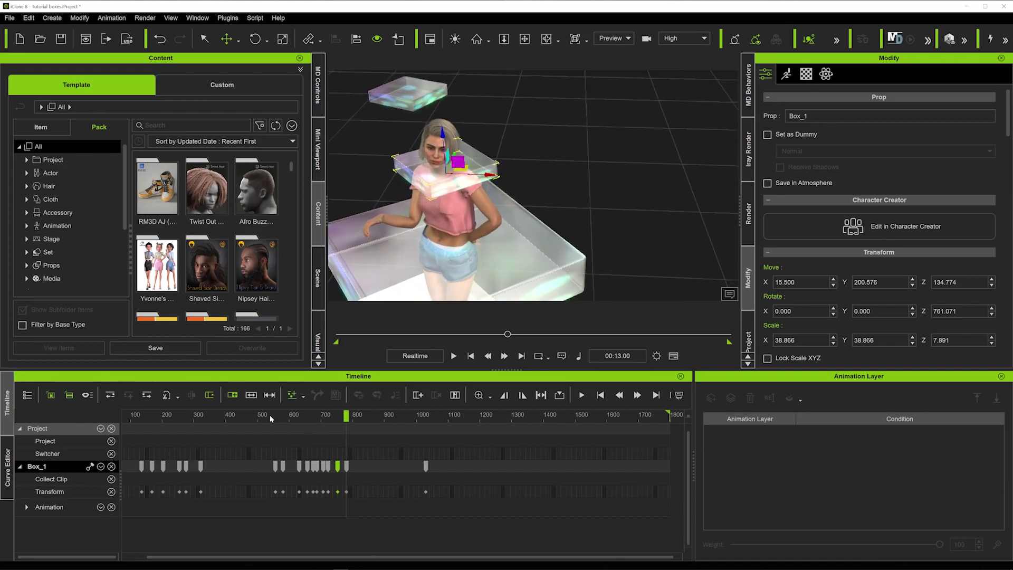
Step: Play the animation from 00:08.40 to about 00:15.49 to check how the neck box follows the dancing character
{"action": "left_click_drag", "start_coordinate": [272, 414], "coordinate": [309, 419]}
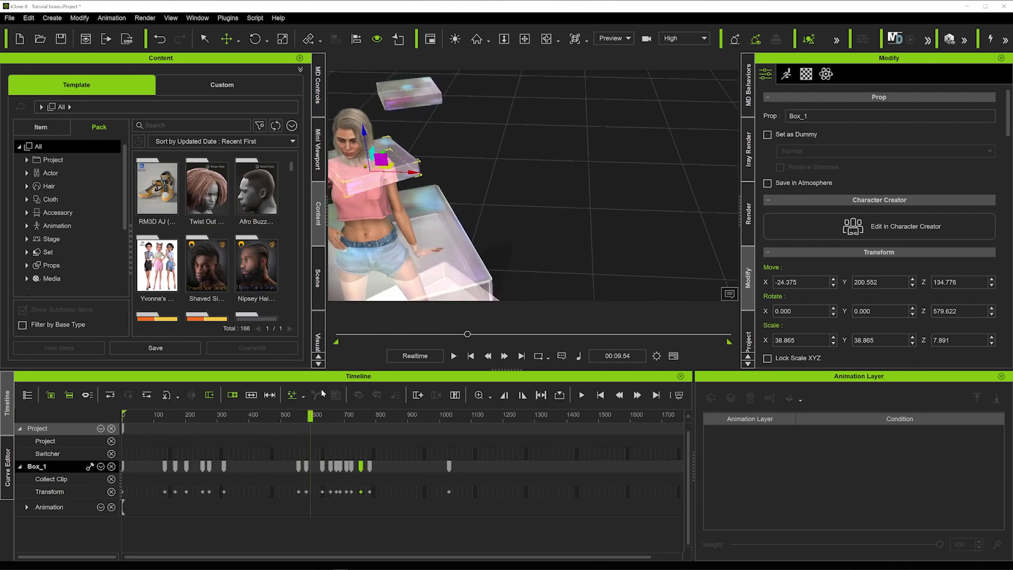
{"action": "right_click_drag", "start_coordinate": [322, 394], "coordinate": [373, 392]}
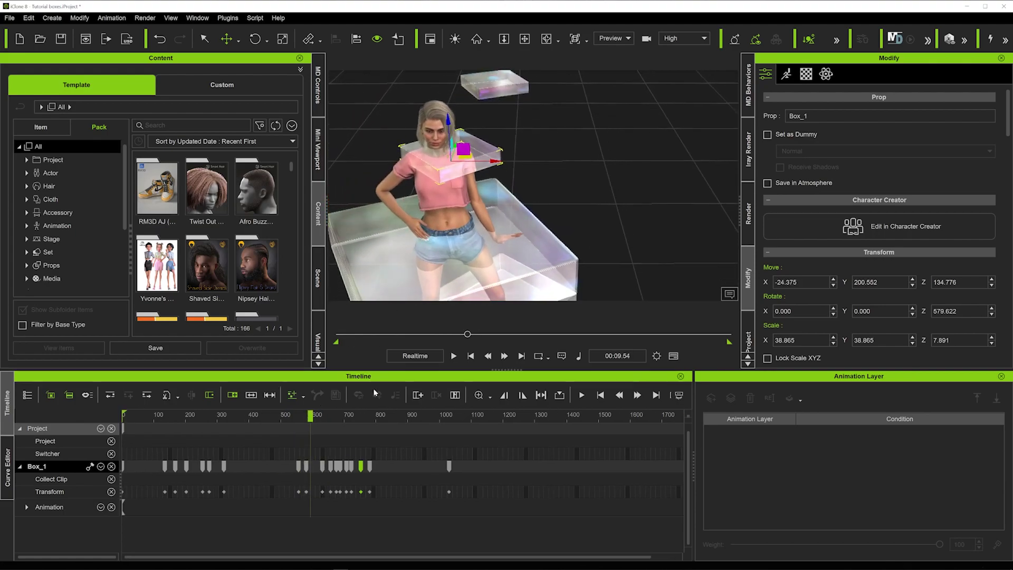
{"action": "left_click", "coordinate": [279, 415]}
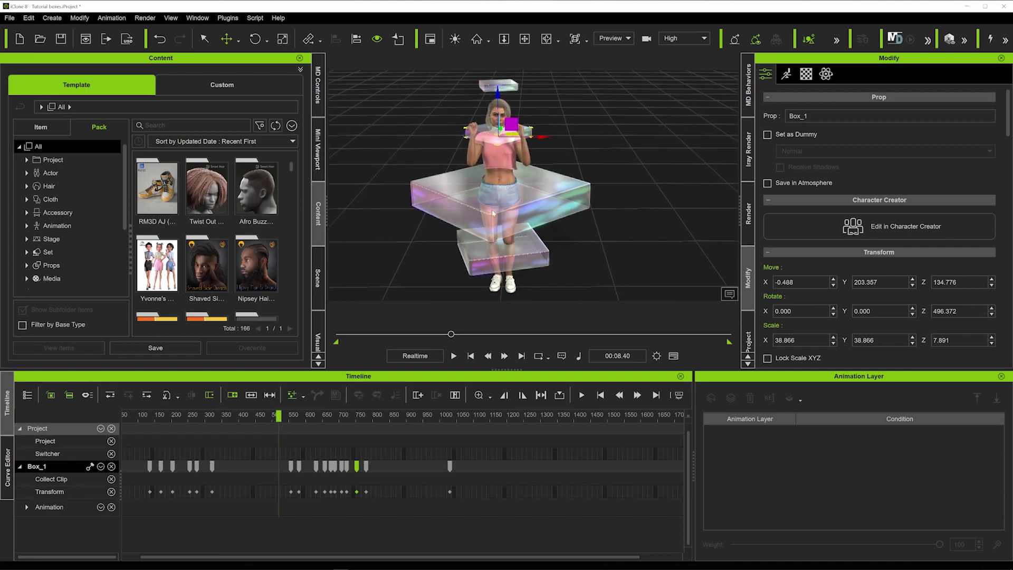
{"action": "key", "text": "space"}
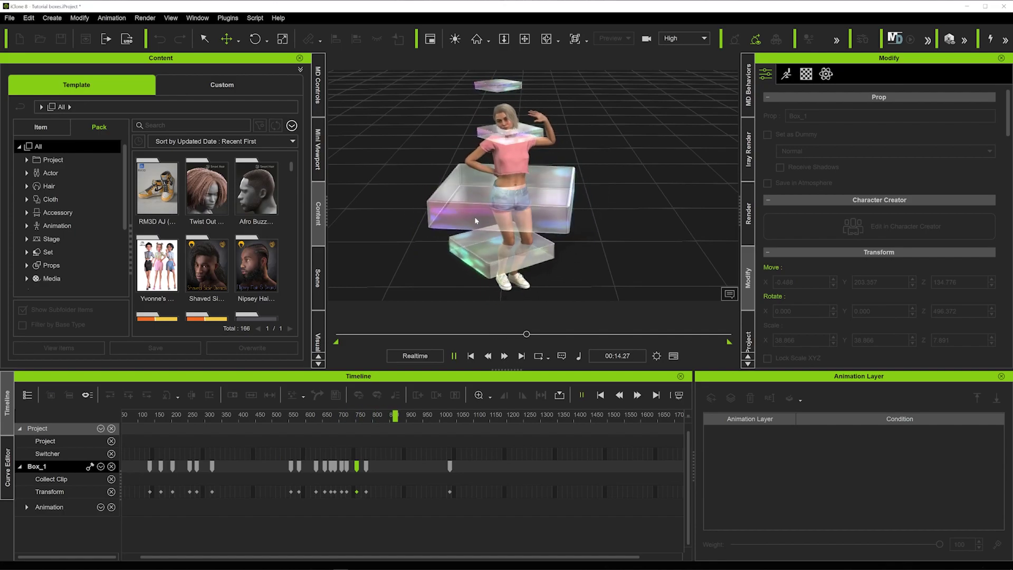
{"action": "key", "text": "space"}
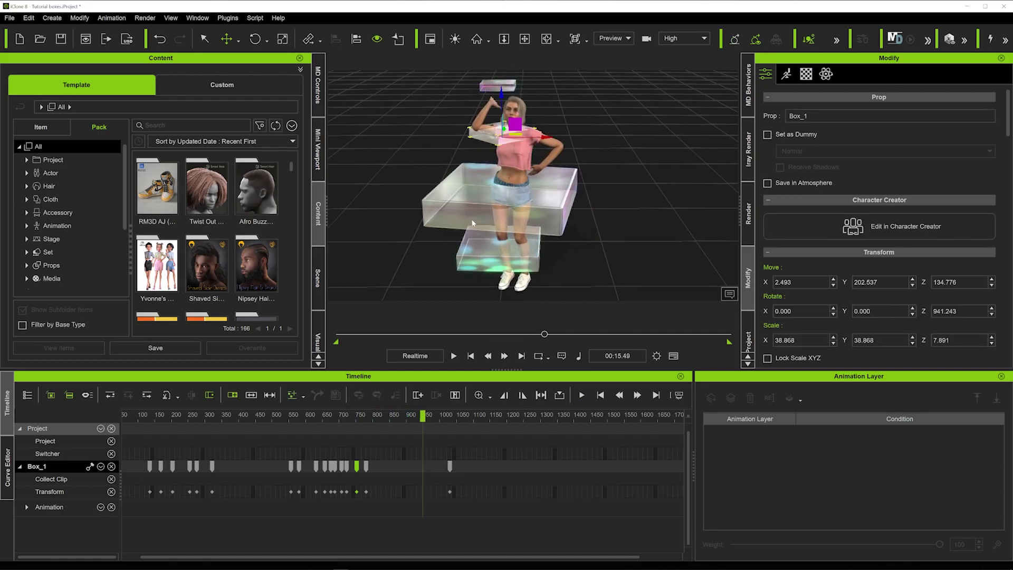